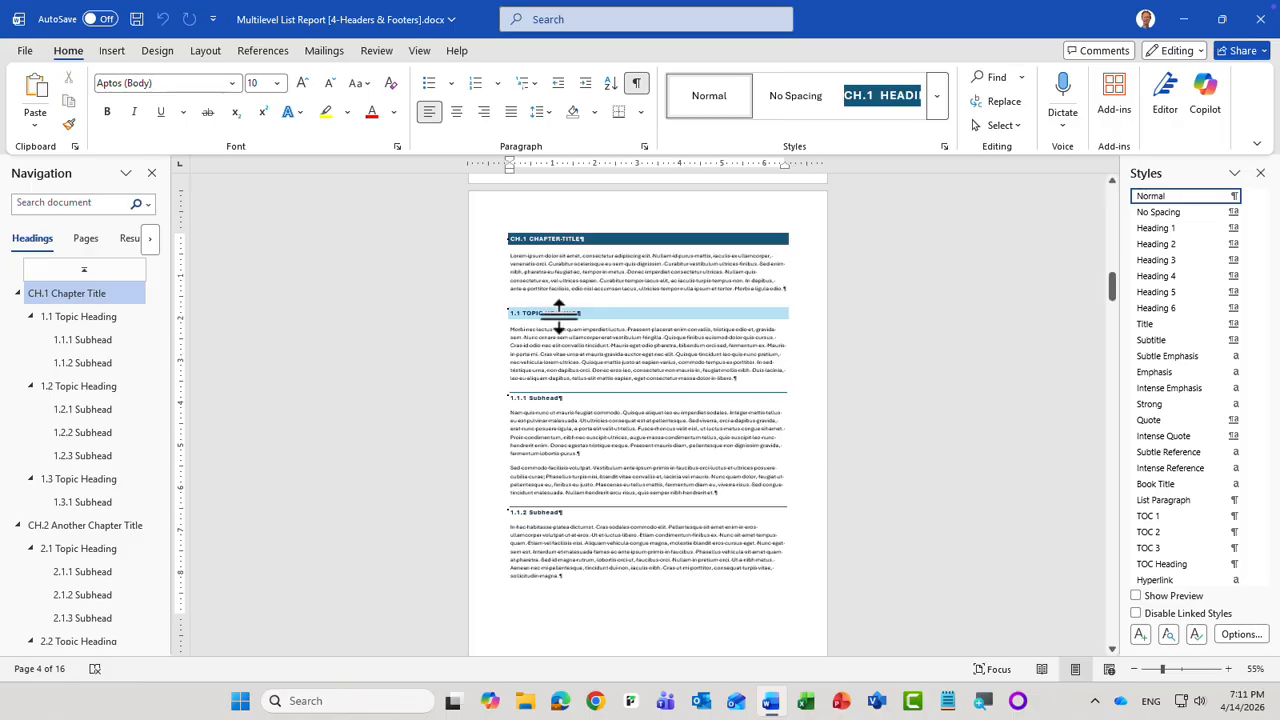
- Open the page footer for editing and enter the text "Company Name" at its left edge
{"action": "left_click", "coordinate": [119, 57]}
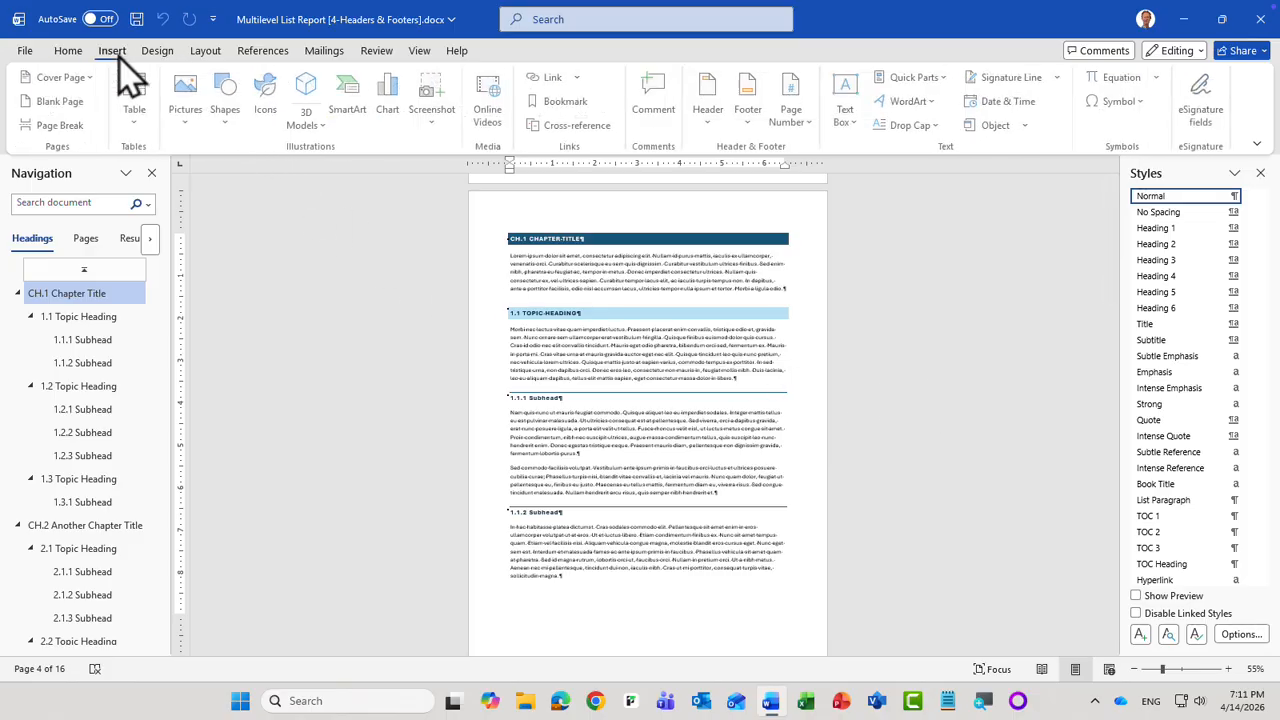
{"action": "left_click", "coordinate": [750, 89]}
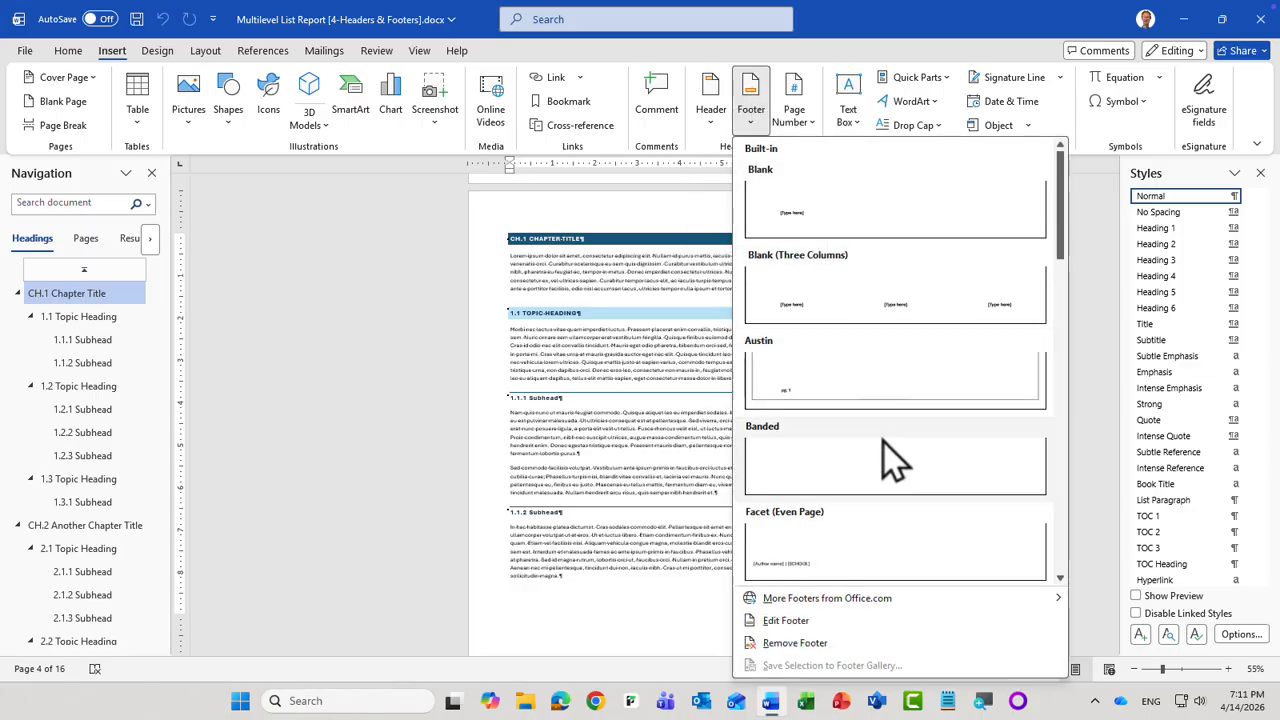
{"action": "left_click", "coordinate": [813, 623]}
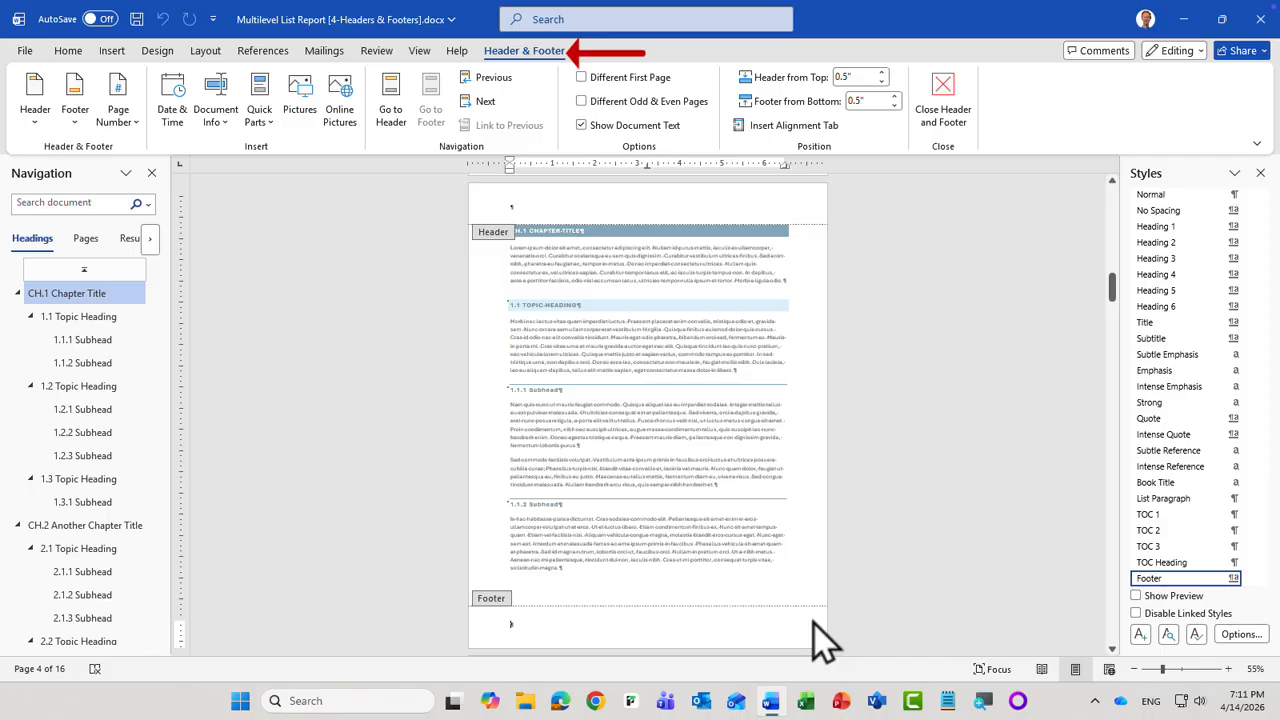
{"action": "left_click", "coordinate": [1256, 669]}
{"action": "double_click", "coordinate": [615, 305]}
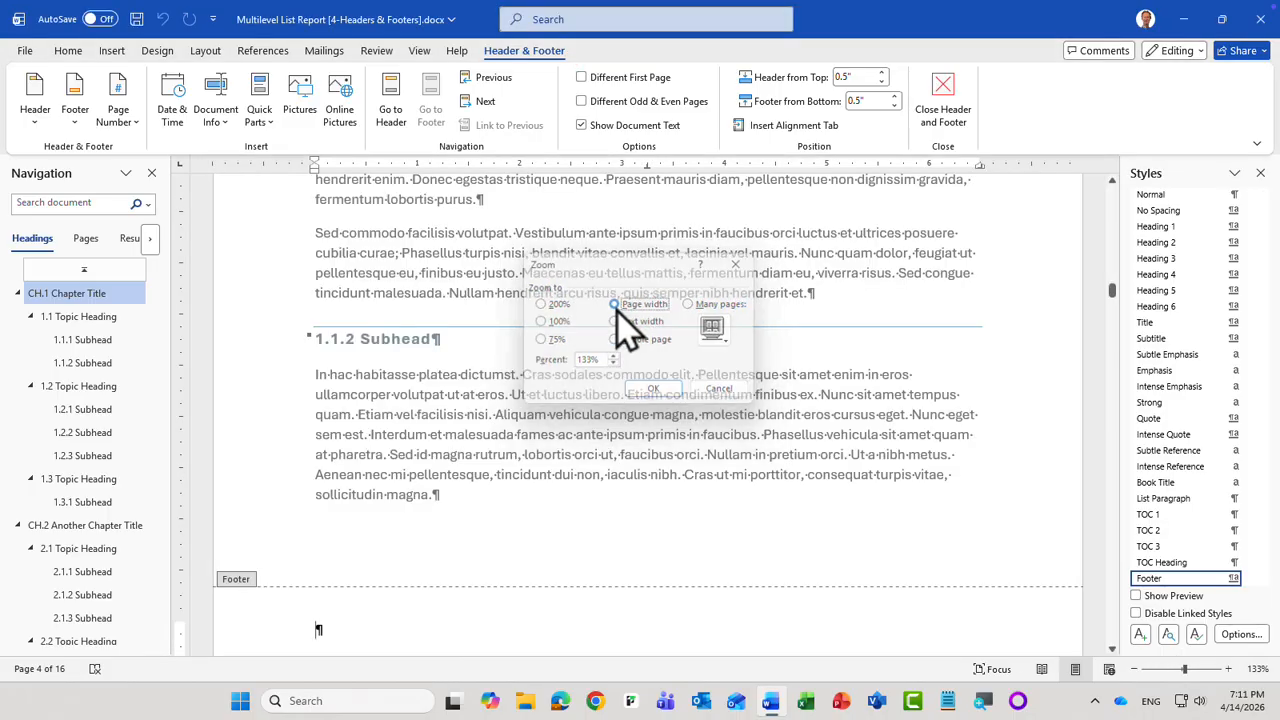
{"action": "type", "text": "Co"}
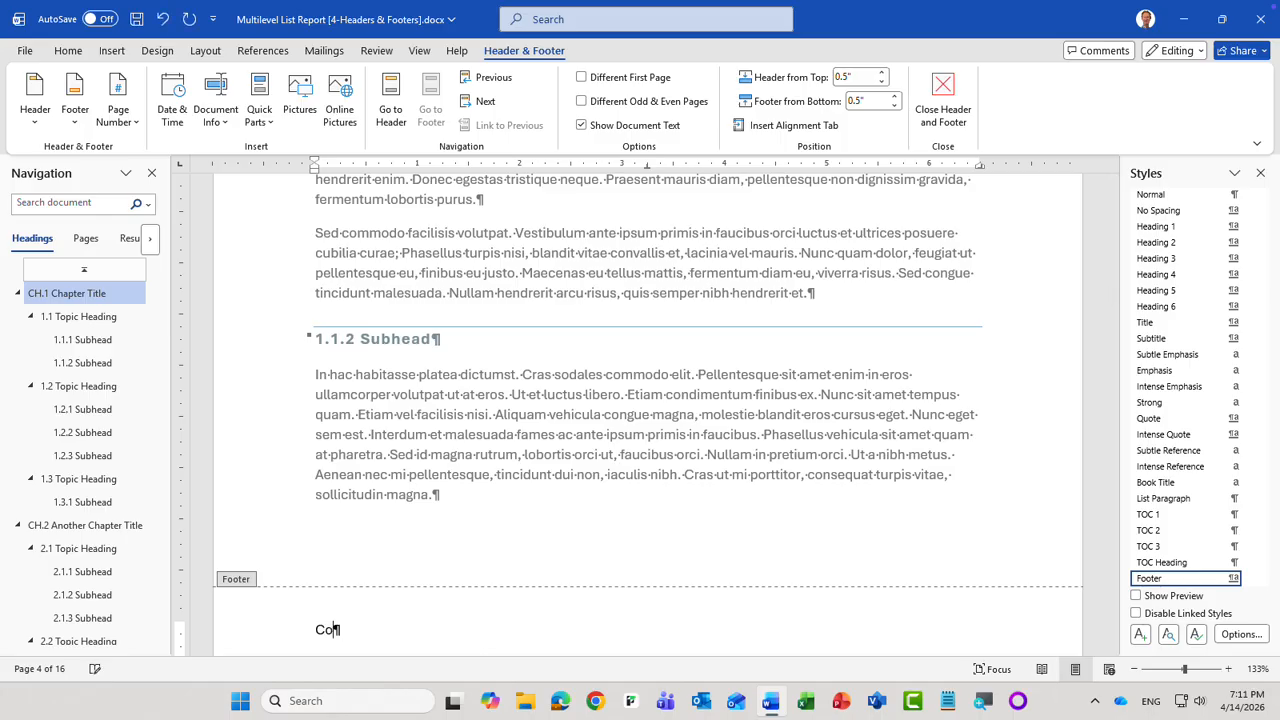
{"action": "type", "text": "mpany Name"}
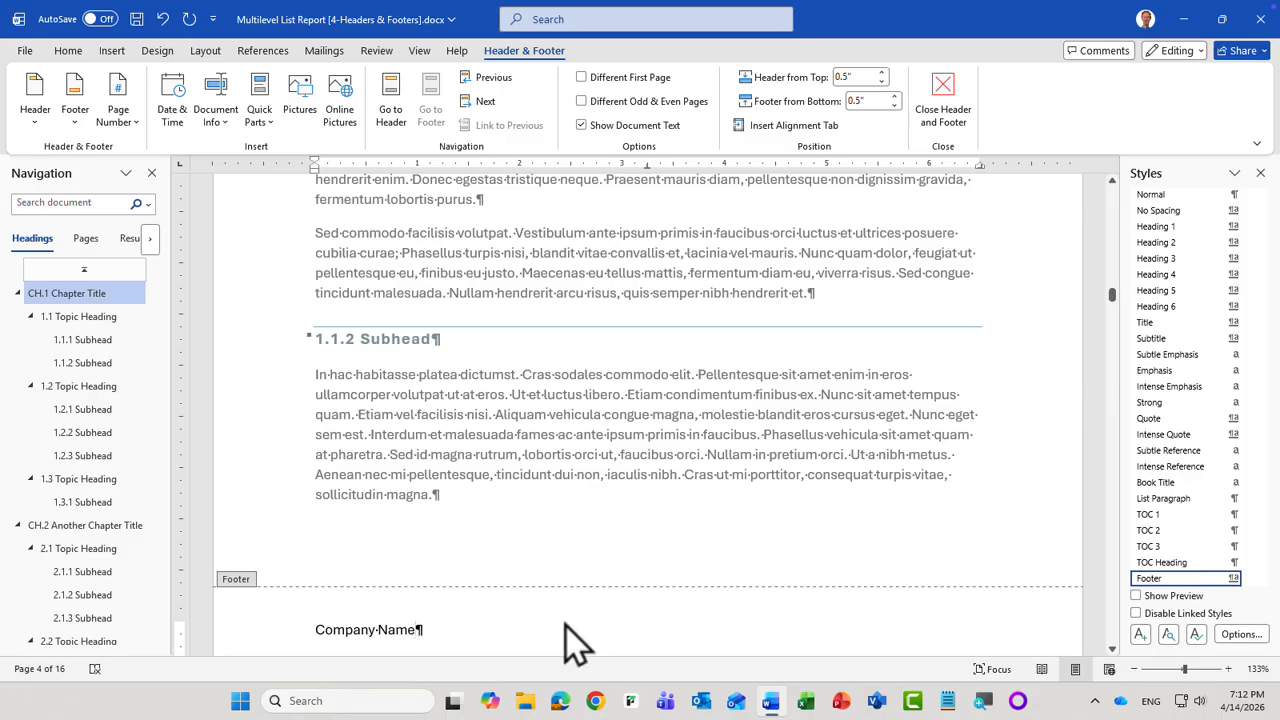
- Insert an automatically updating date at the footer's center tab stop in the format "Tuesday, April 14, 2026"
{"action": "key", "text": "Tab"}
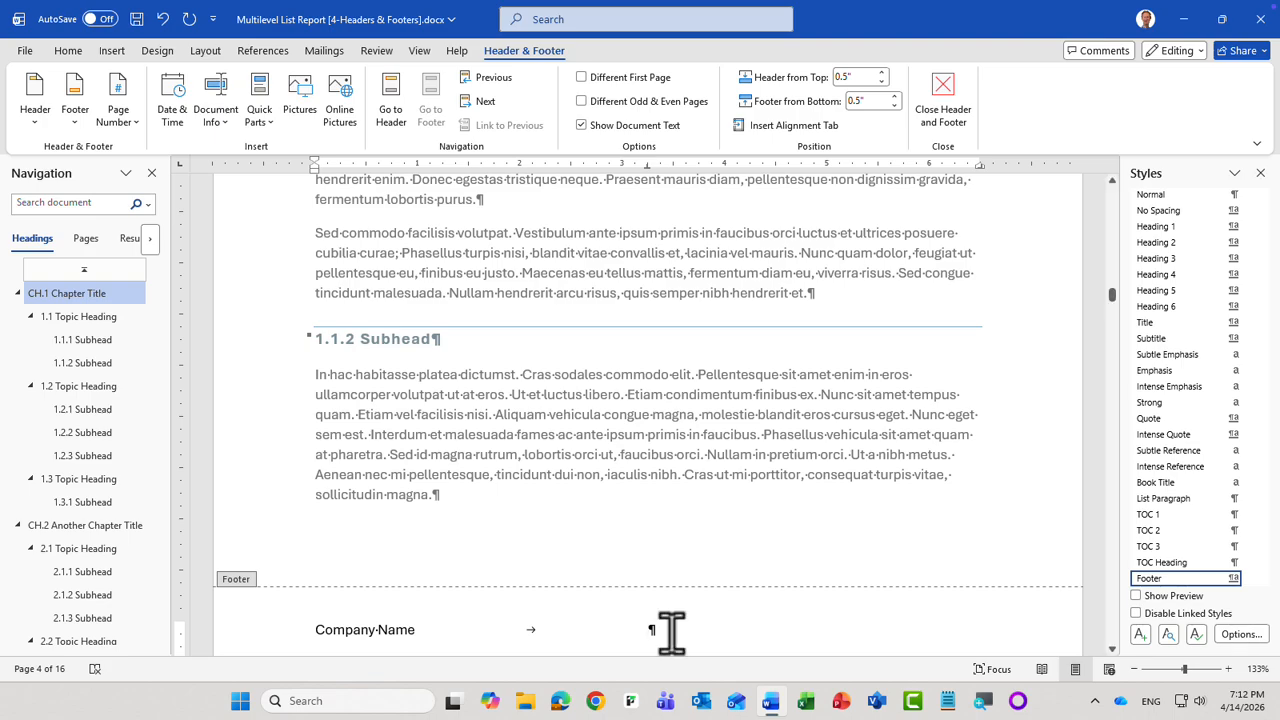
{"action": "left_click", "coordinate": [172, 86]}
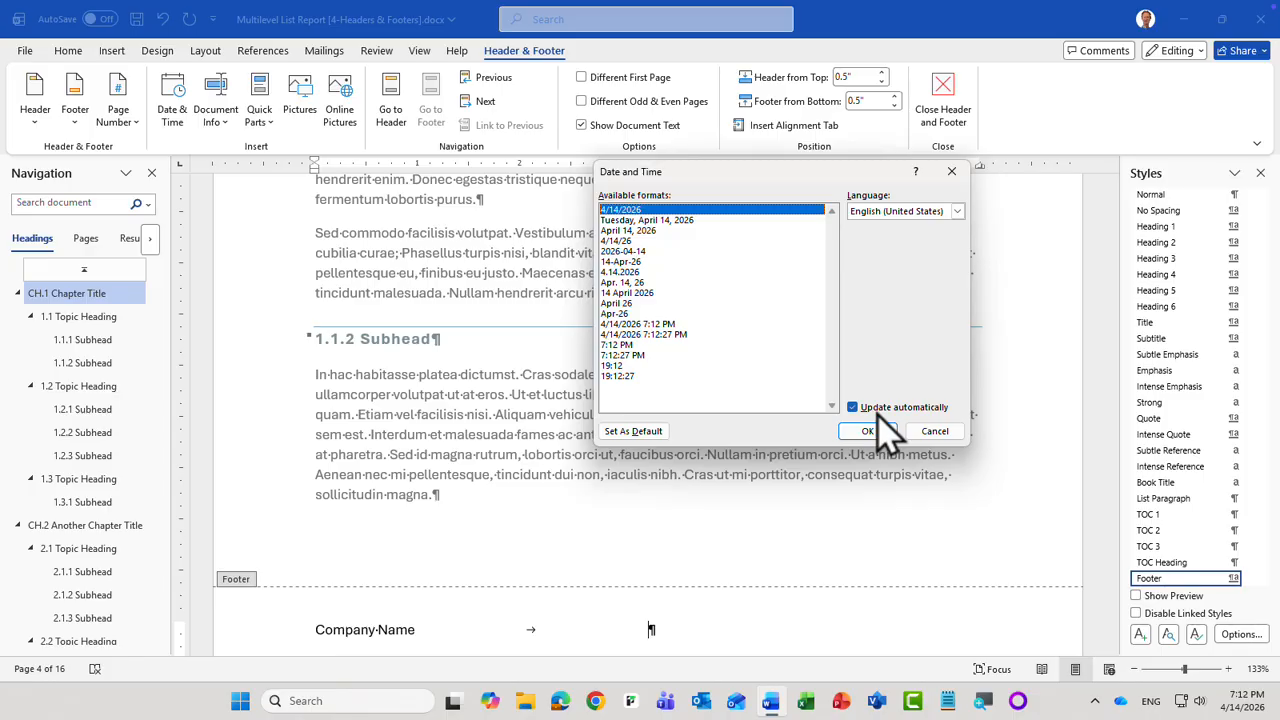
{"action": "left_click", "coordinate": [706, 221]}
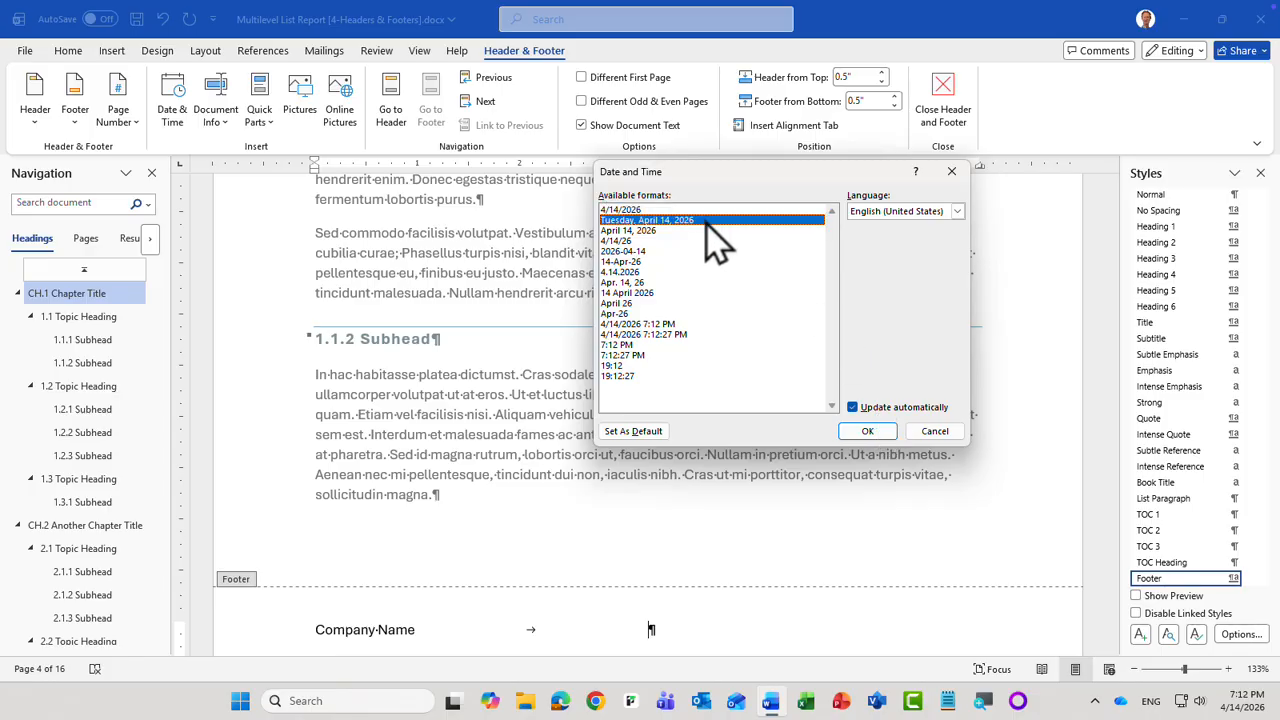
{"action": "left_click", "coordinate": [880, 432]}
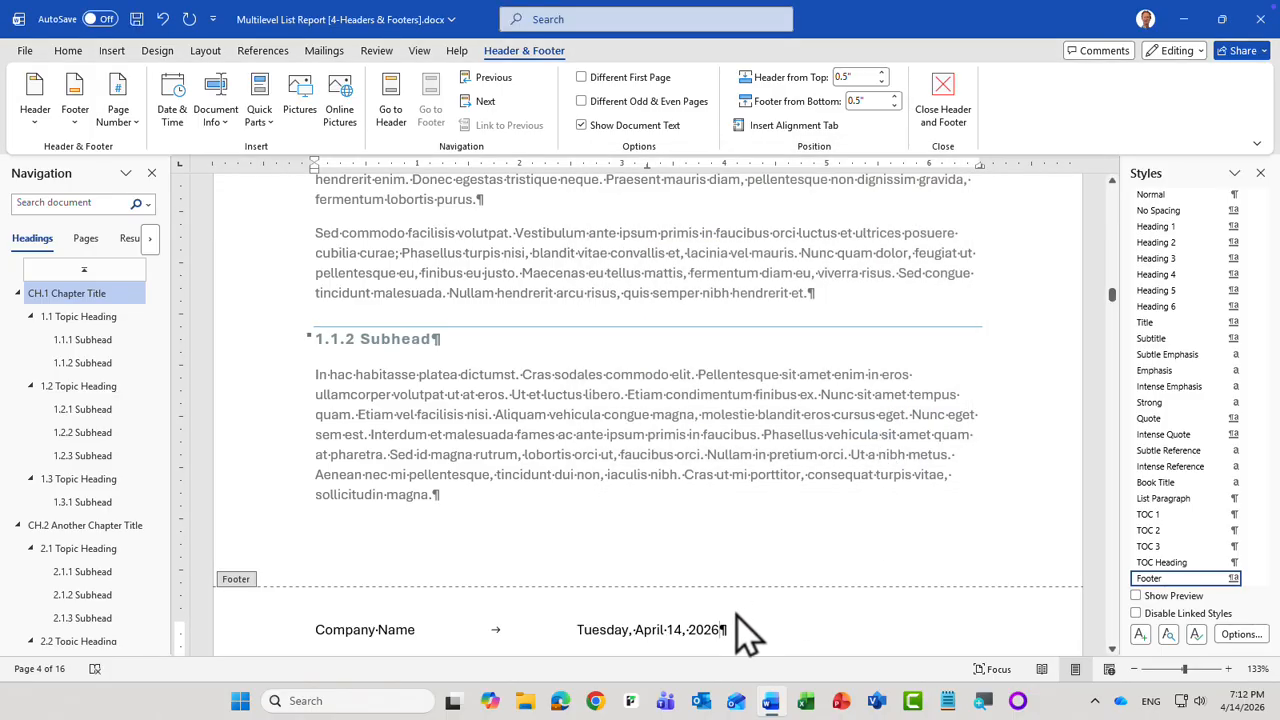
{"action": "left_click", "coordinate": [686, 630]}
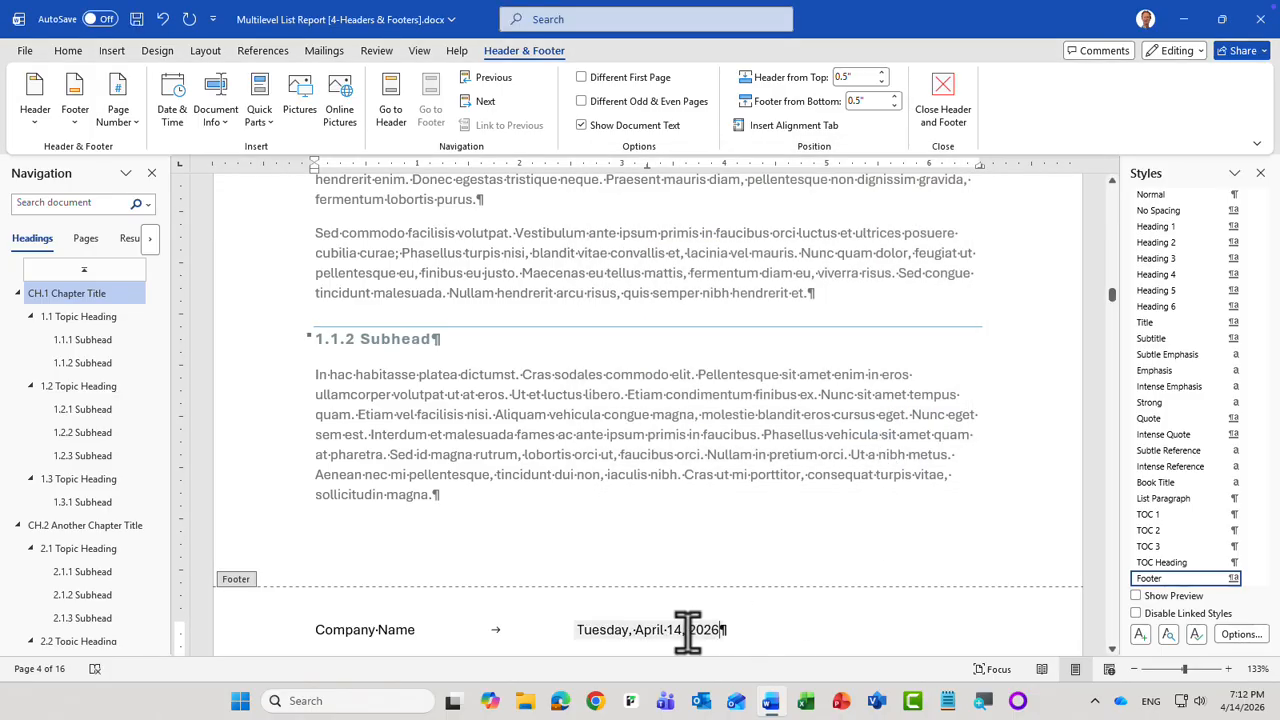
- Add a Plain Number page number at the footer's right tab stop, preceded by the word "Page"
{"action": "left_click", "coordinate": [760, 630]}
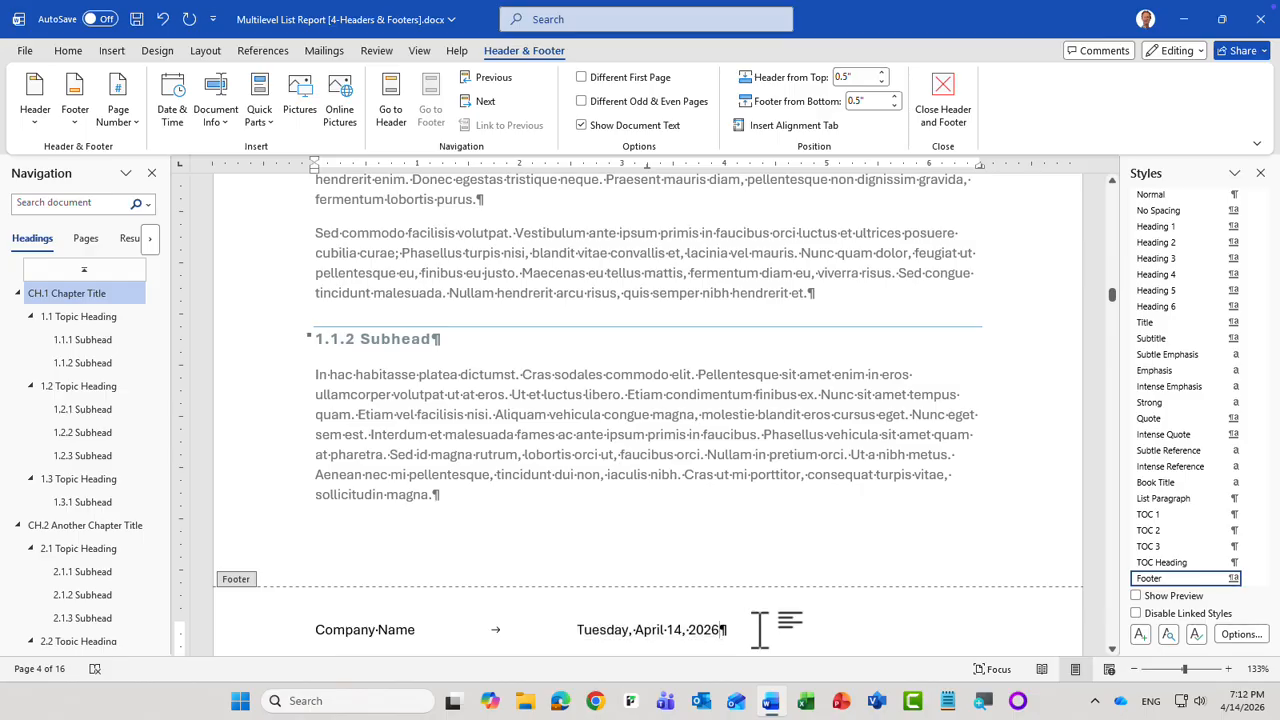
{"action": "key", "text": "Tab"}
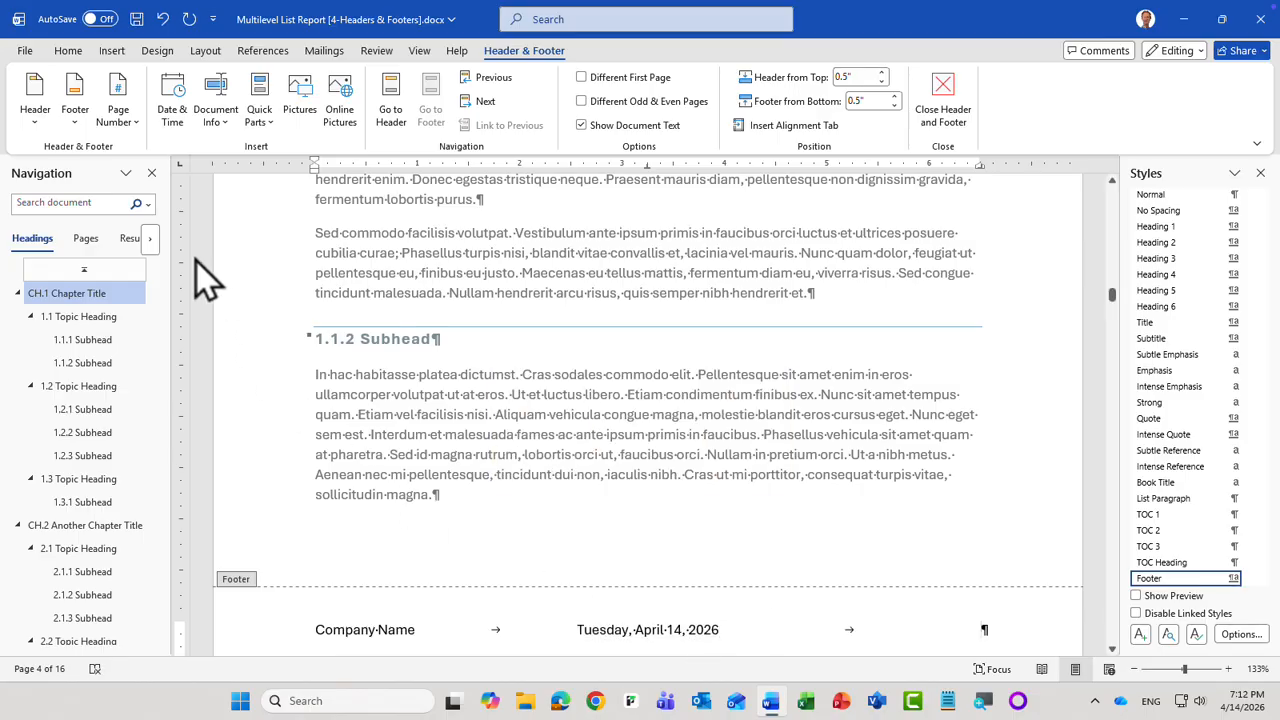
{"action": "left_click", "coordinate": [122, 95]}
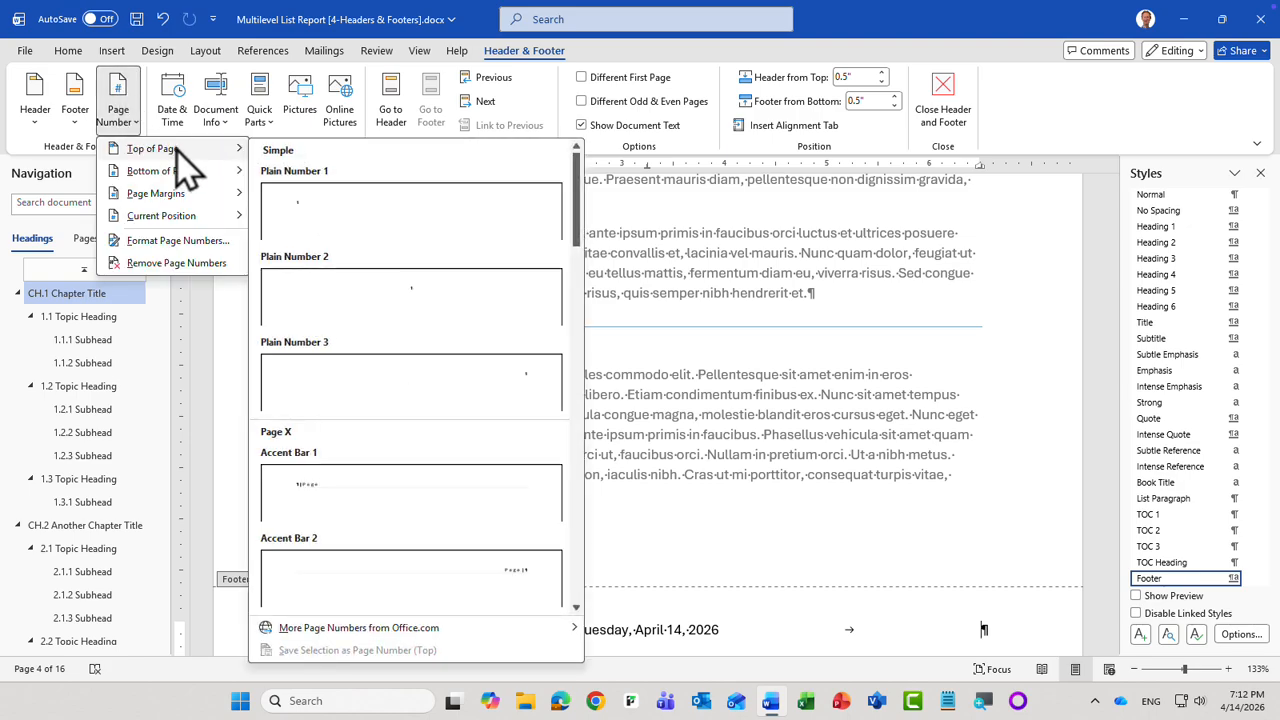
{"action": "mouse_move", "coordinate": [198, 175]}
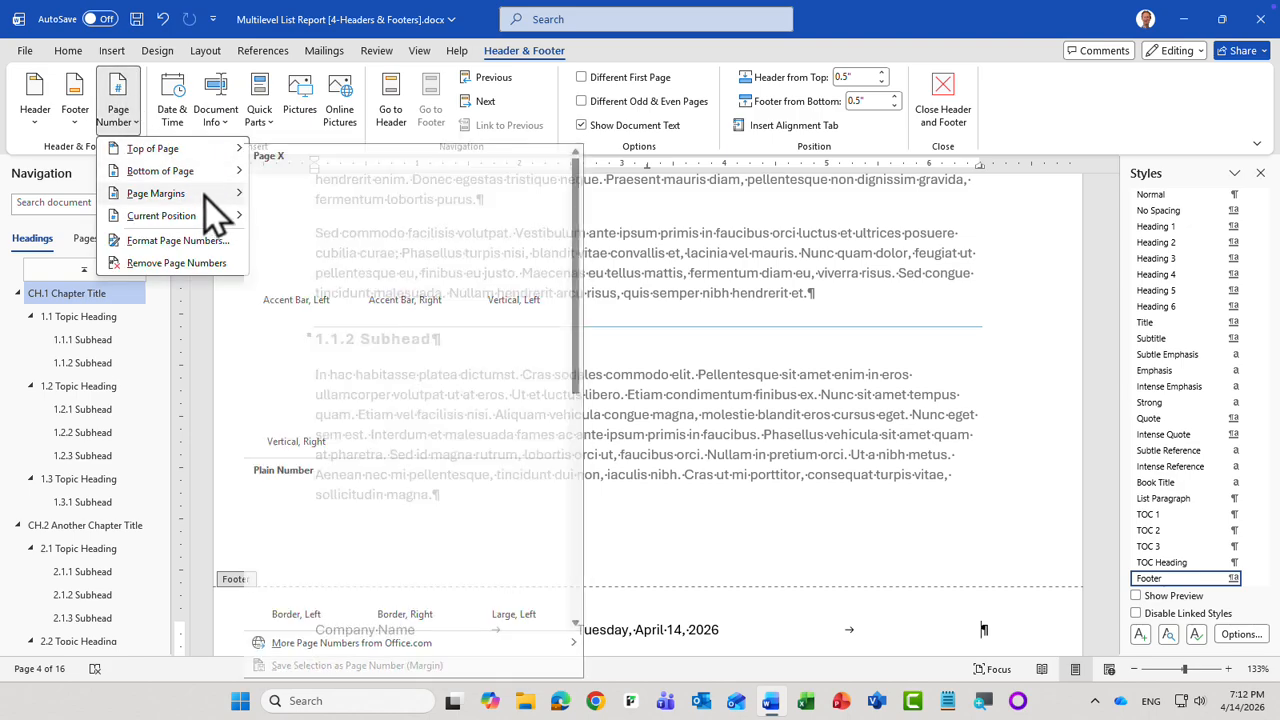
{"action": "mouse_move", "coordinate": [205, 222]}
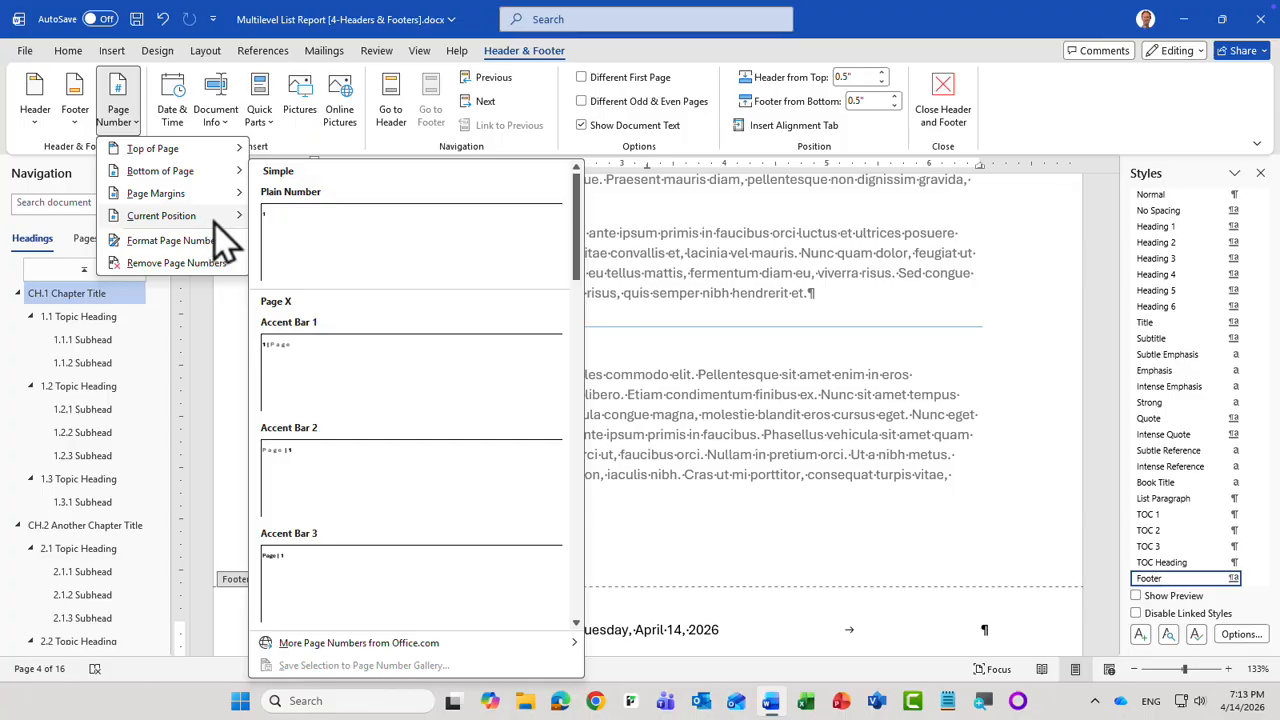
{"action": "left_click", "coordinate": [366, 246]}
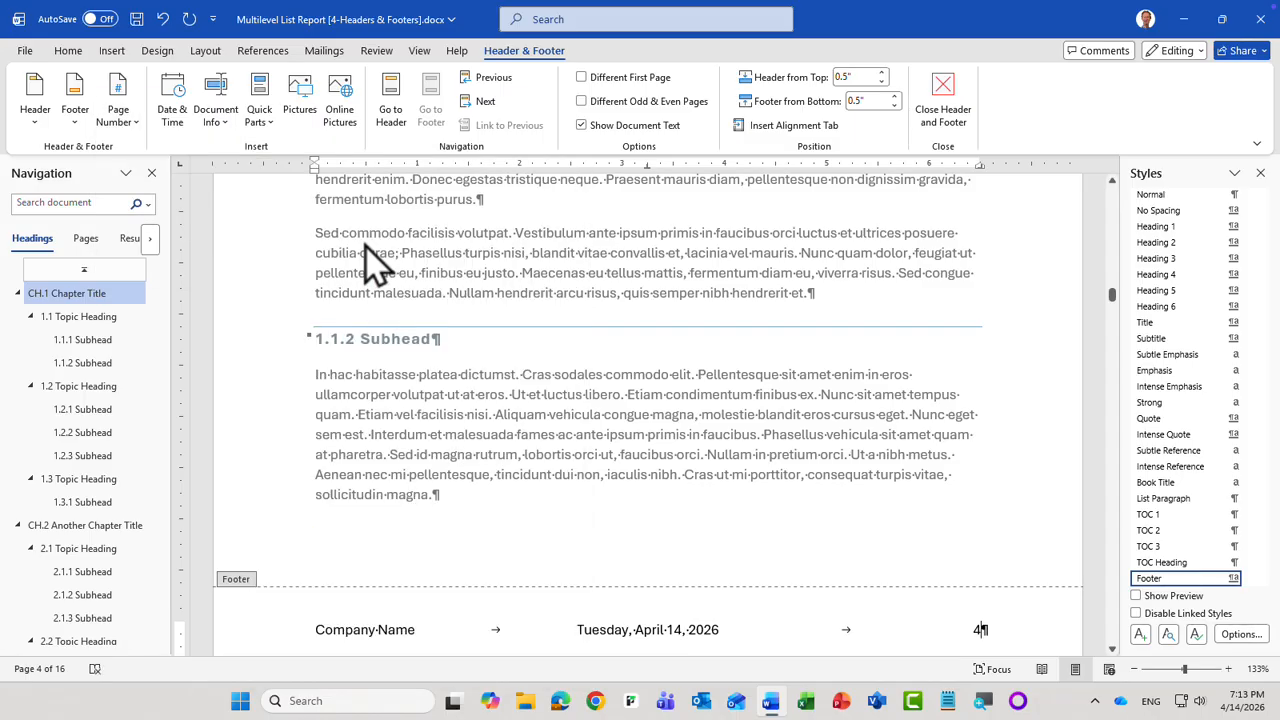
{"action": "left_click", "coordinate": [975, 627]}
{"action": "type", "text": "Page"}
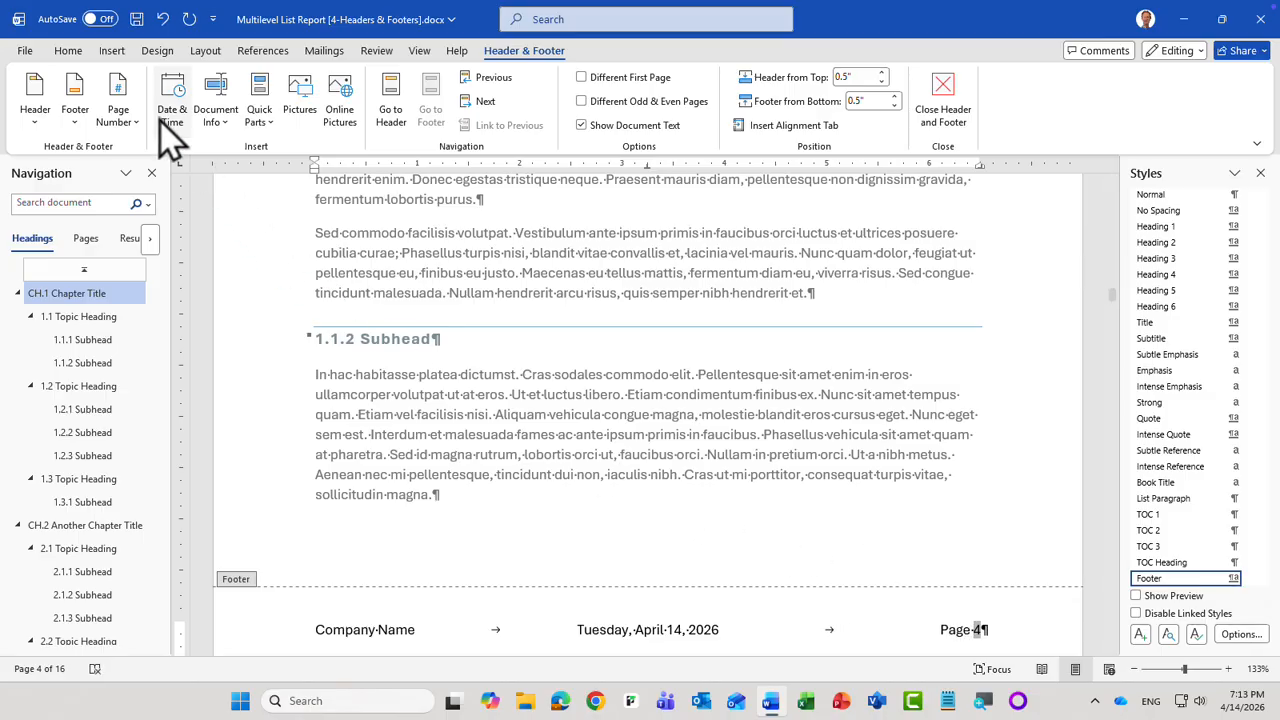
- Format the page numbers as 1, 2, 3 with the chapter number included, based on Heading 1 with a hyphen separator
{"action": "left_click", "coordinate": [121, 90]}
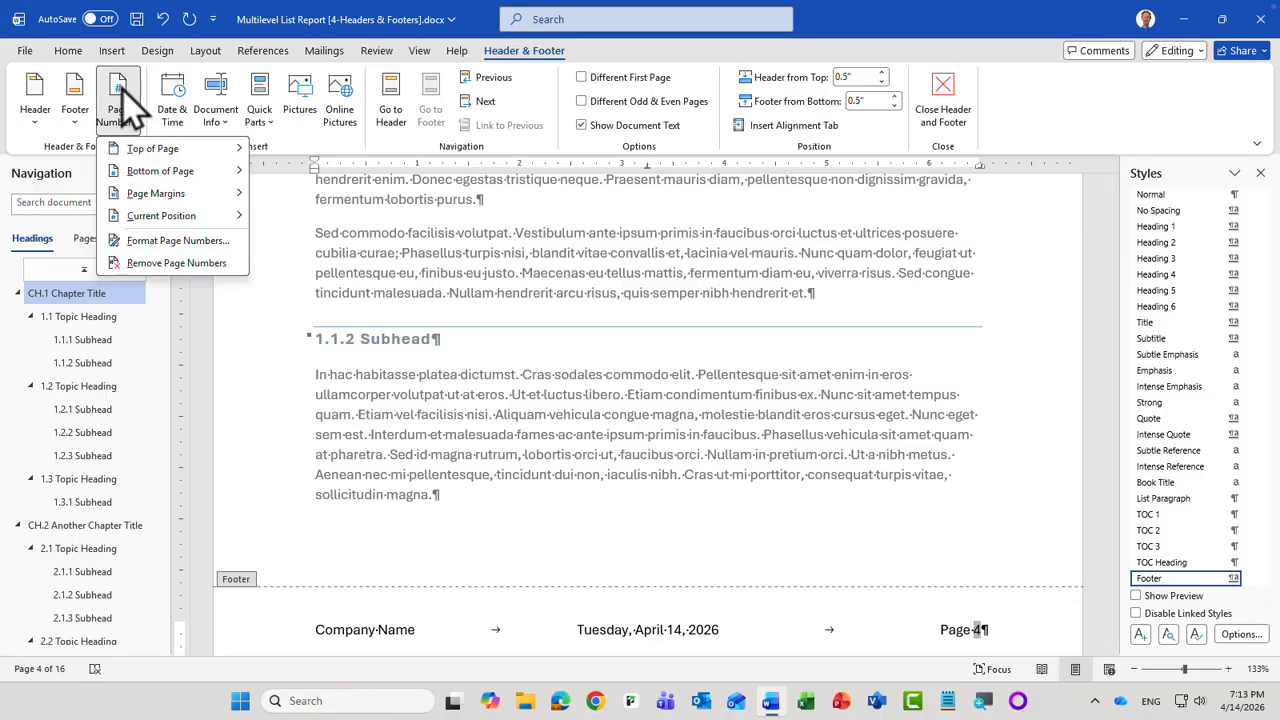
{"action": "left_click", "coordinate": [220, 241]}
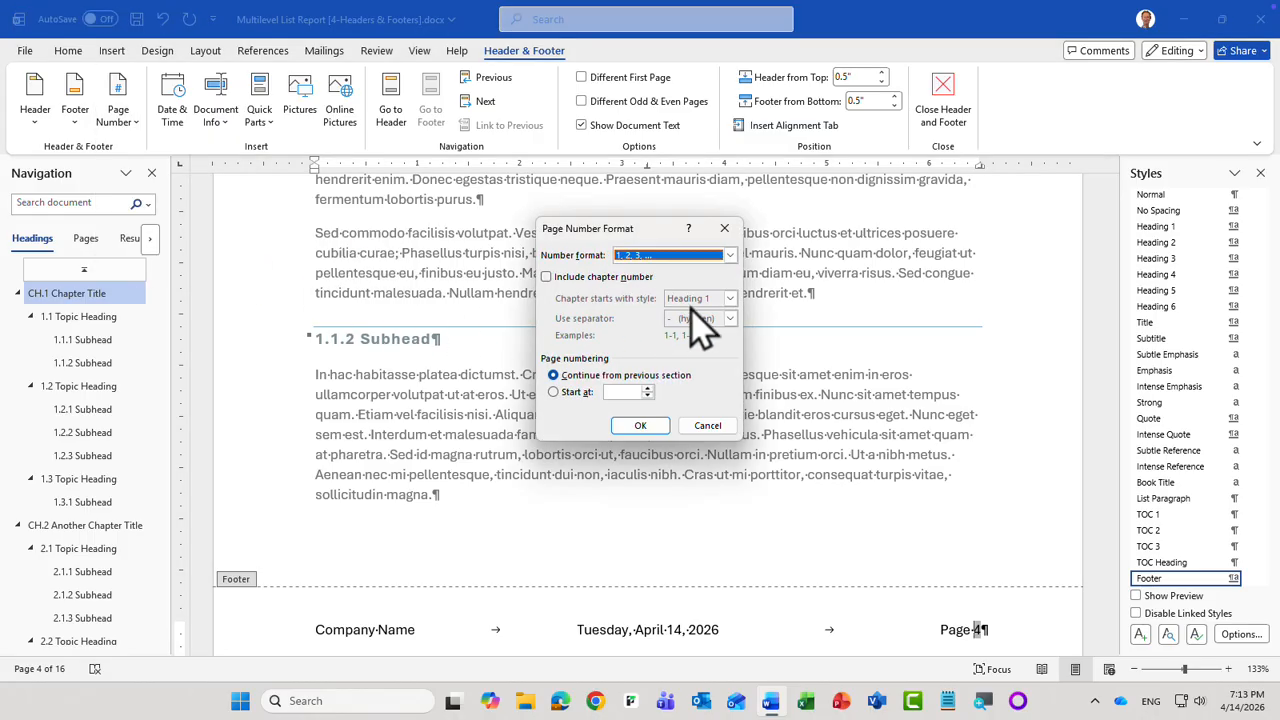
{"action": "left_click", "coordinate": [731, 256]}
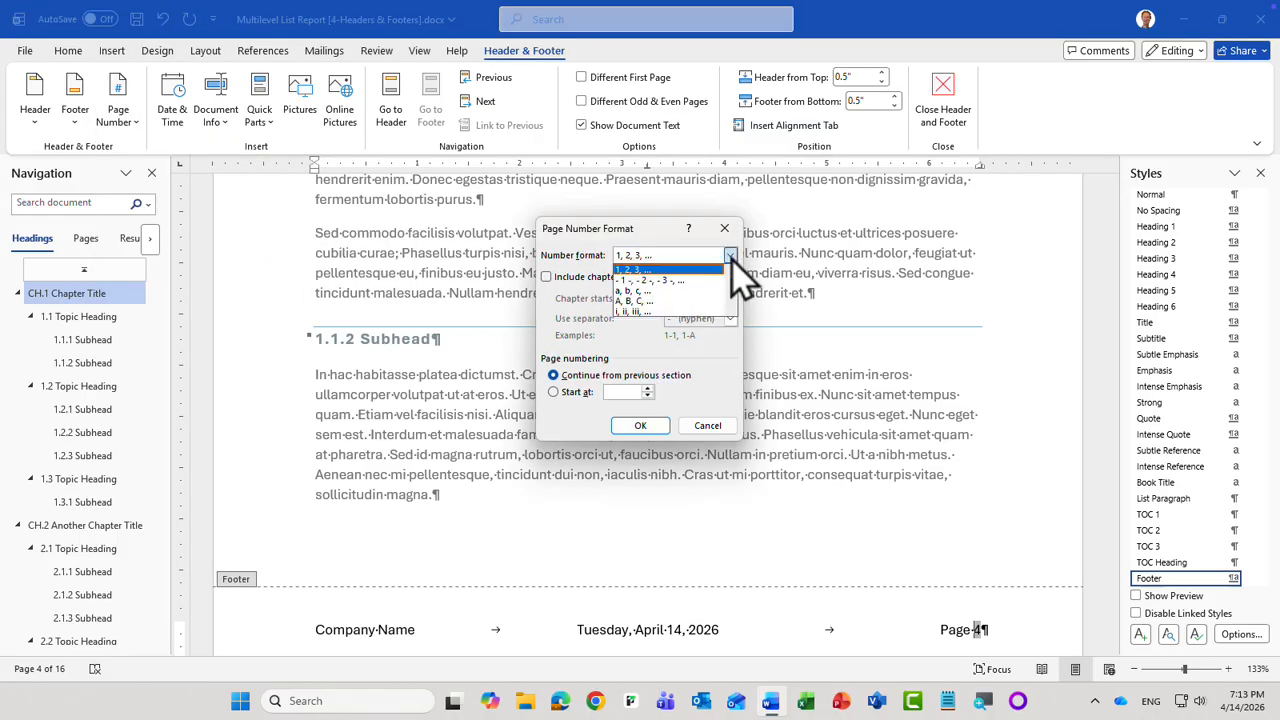
{"action": "left_click", "coordinate": [732, 311]}
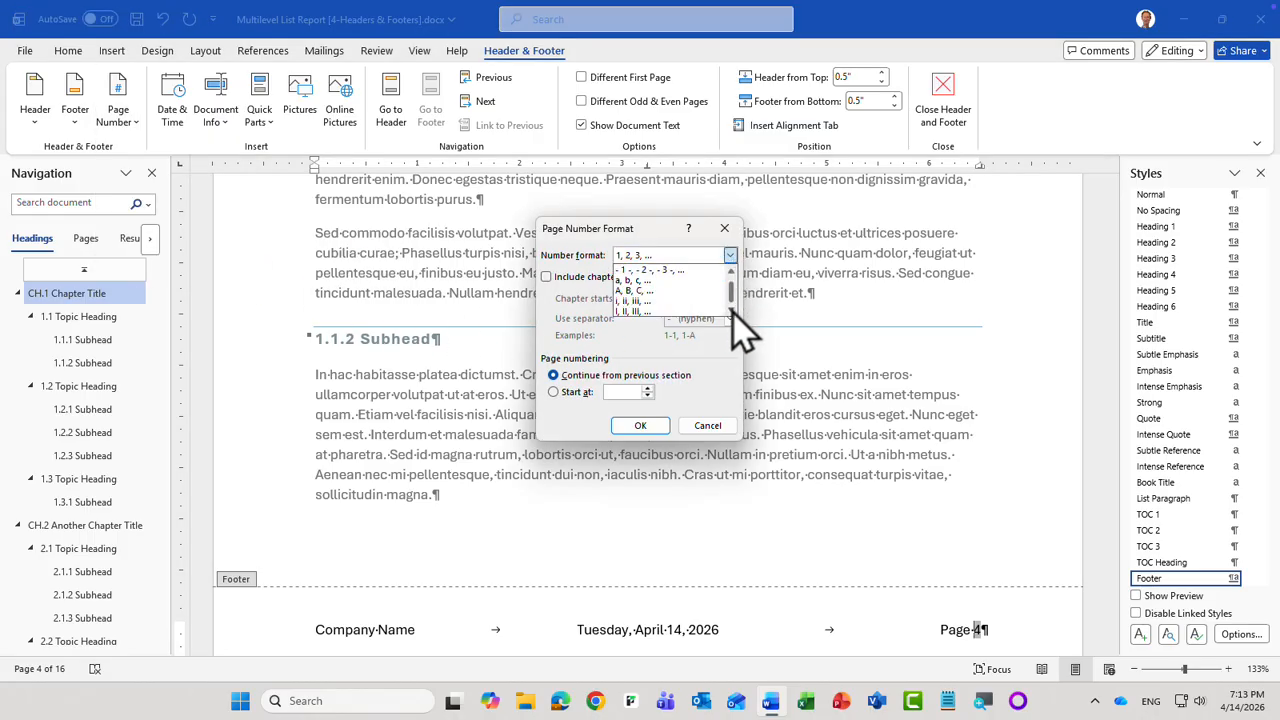
{"action": "left_click", "coordinate": [731, 256]}
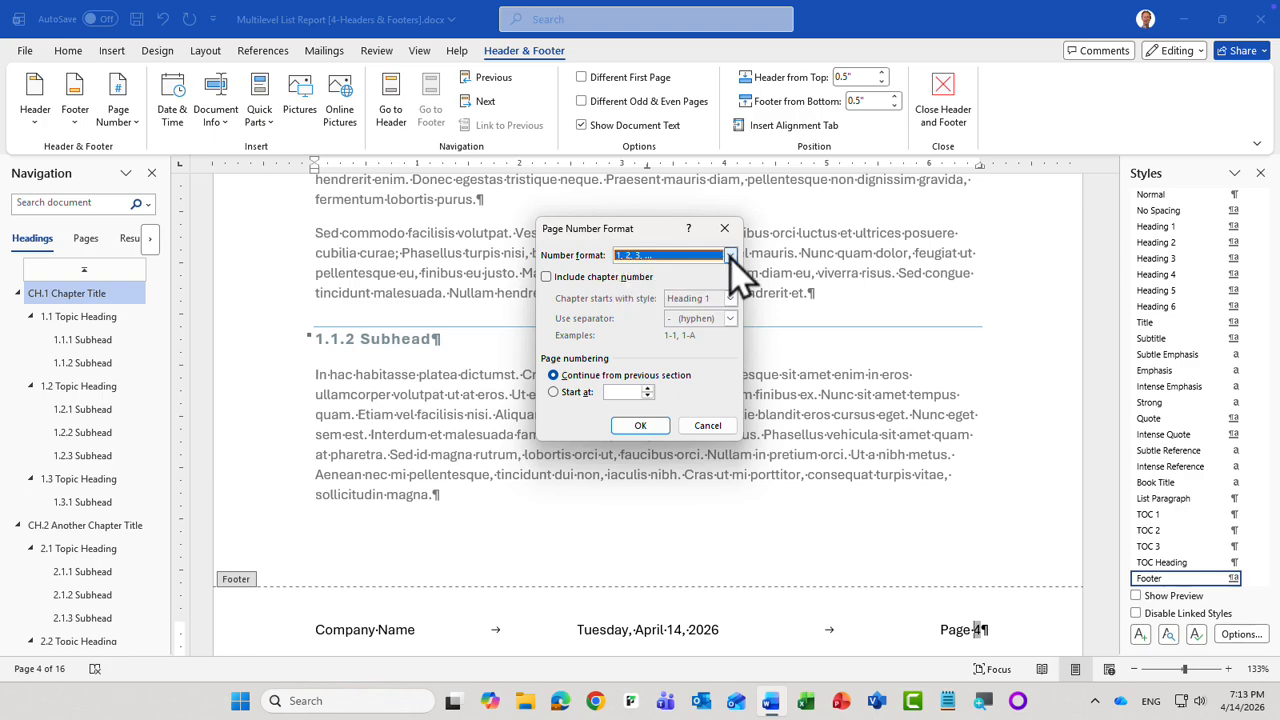
{"action": "left_click", "coordinate": [546, 279]}
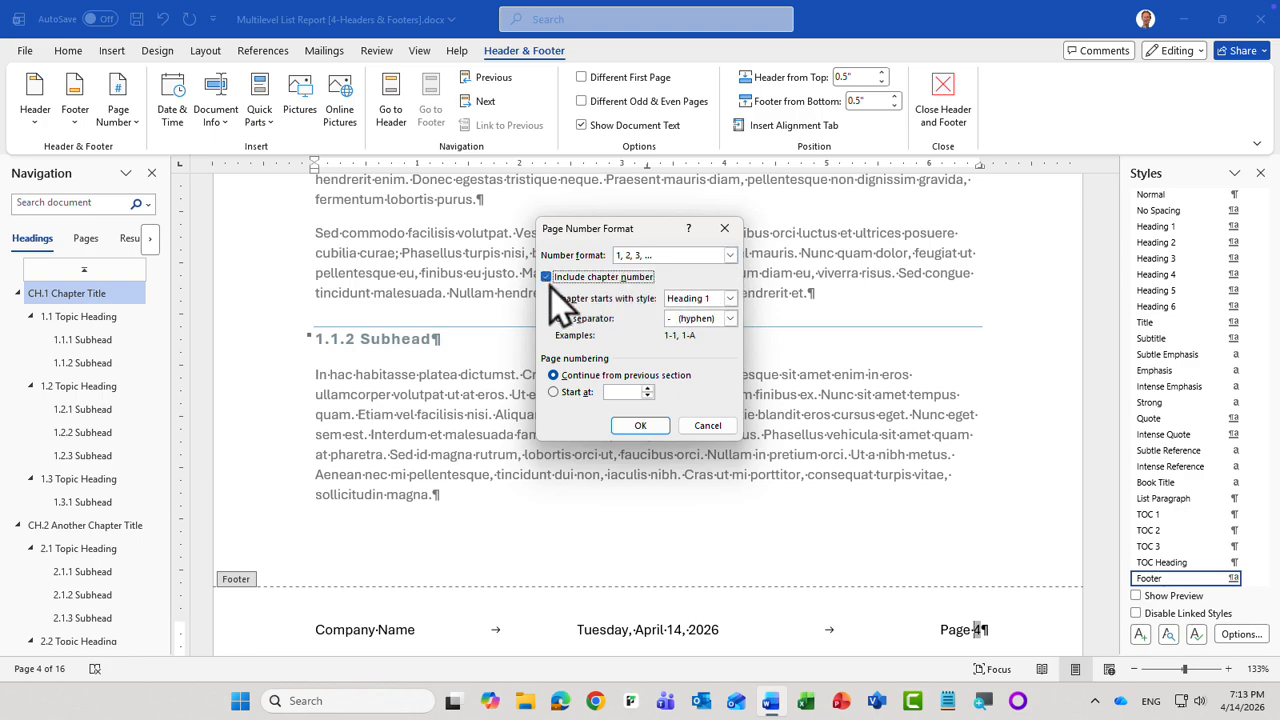
{"action": "left_click", "coordinate": [731, 299]}
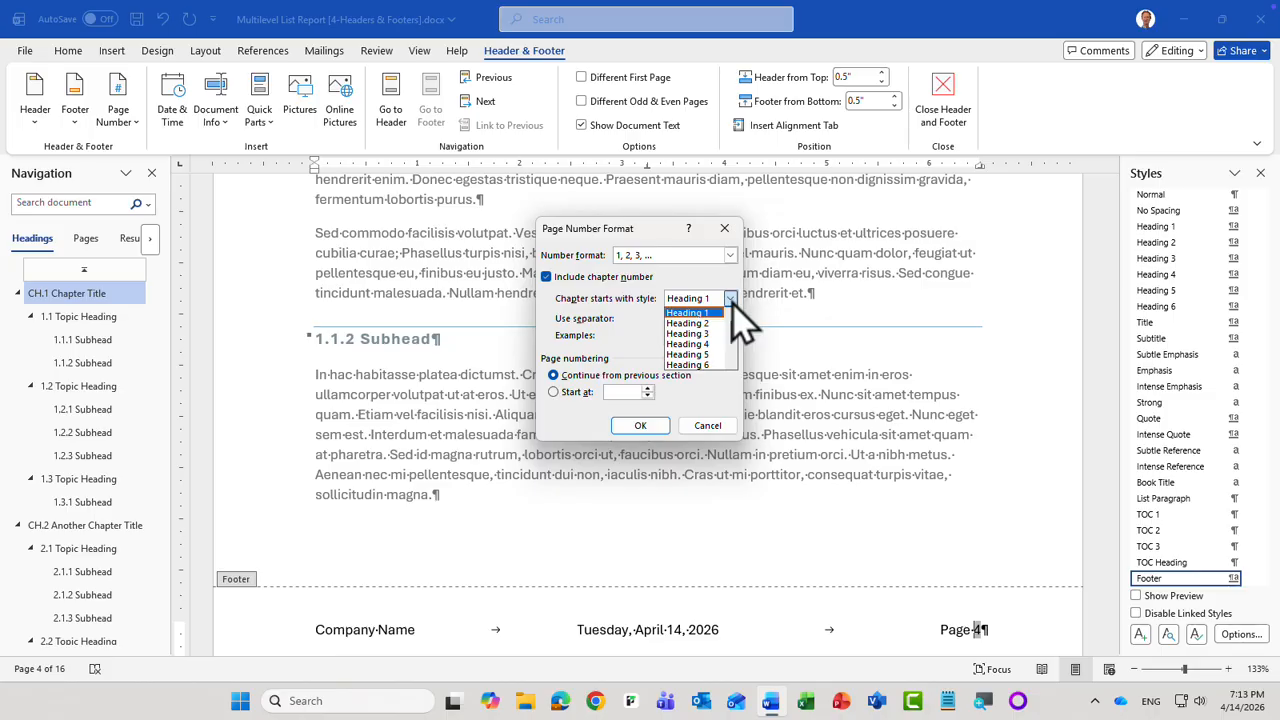
{"action": "left_click", "coordinate": [733, 304]}
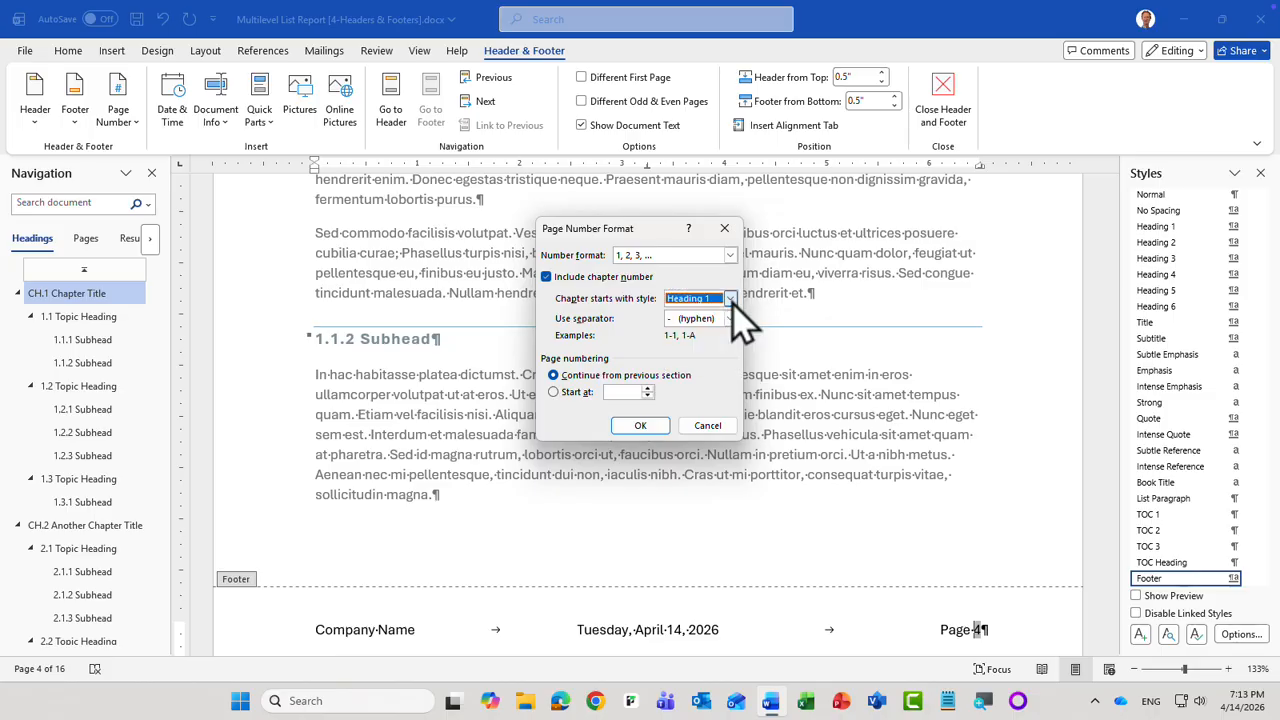
{"action": "left_click", "coordinate": [655, 431]}
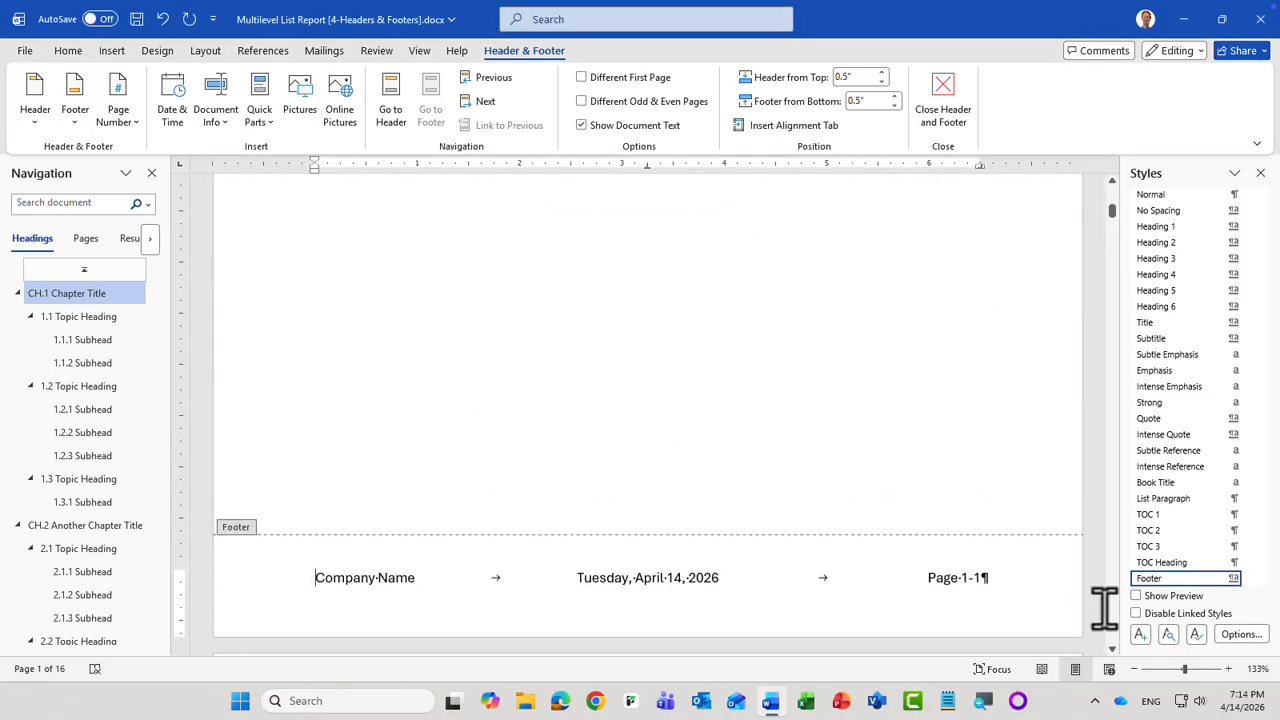
- Examine the footers from the cover page through the table of contents to the first chapter in whole-page view
{"action": "left_click", "coordinate": [1257, 669]}
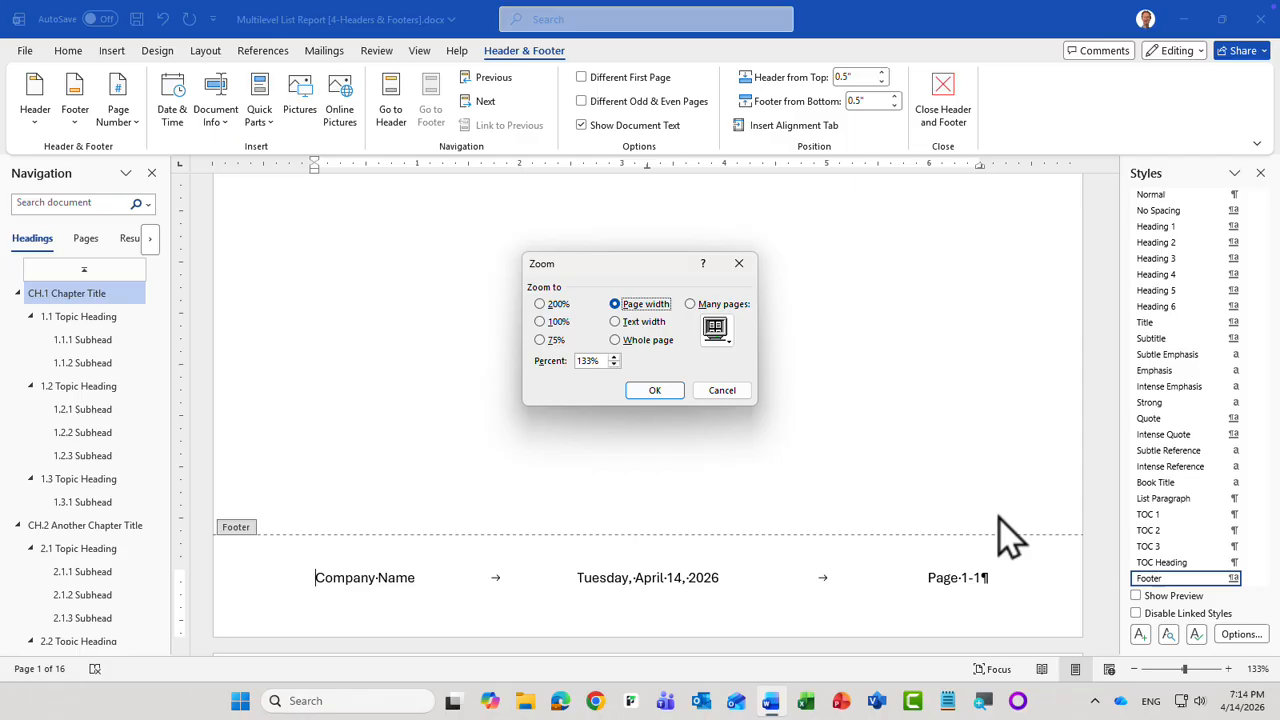
{"action": "left_click", "coordinate": [616, 342]}
{"action": "key", "text": "Return"}
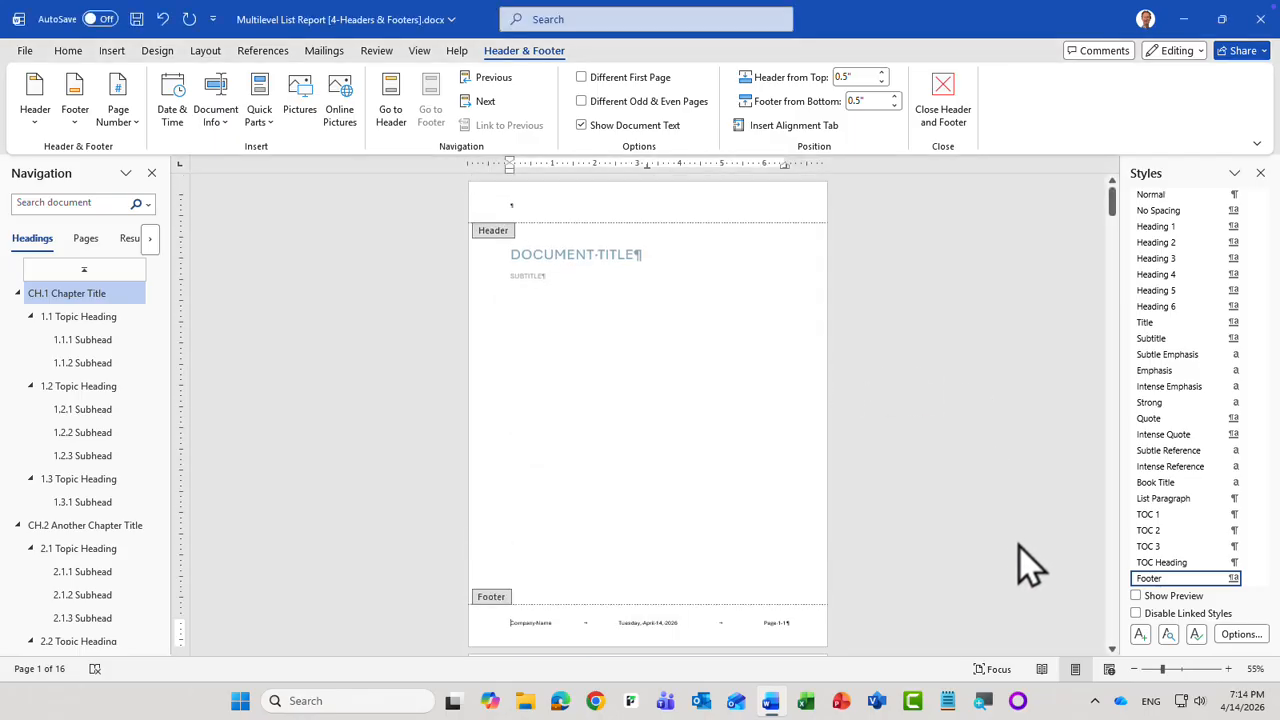
{"action": "left_click", "coordinate": [1114, 613]}
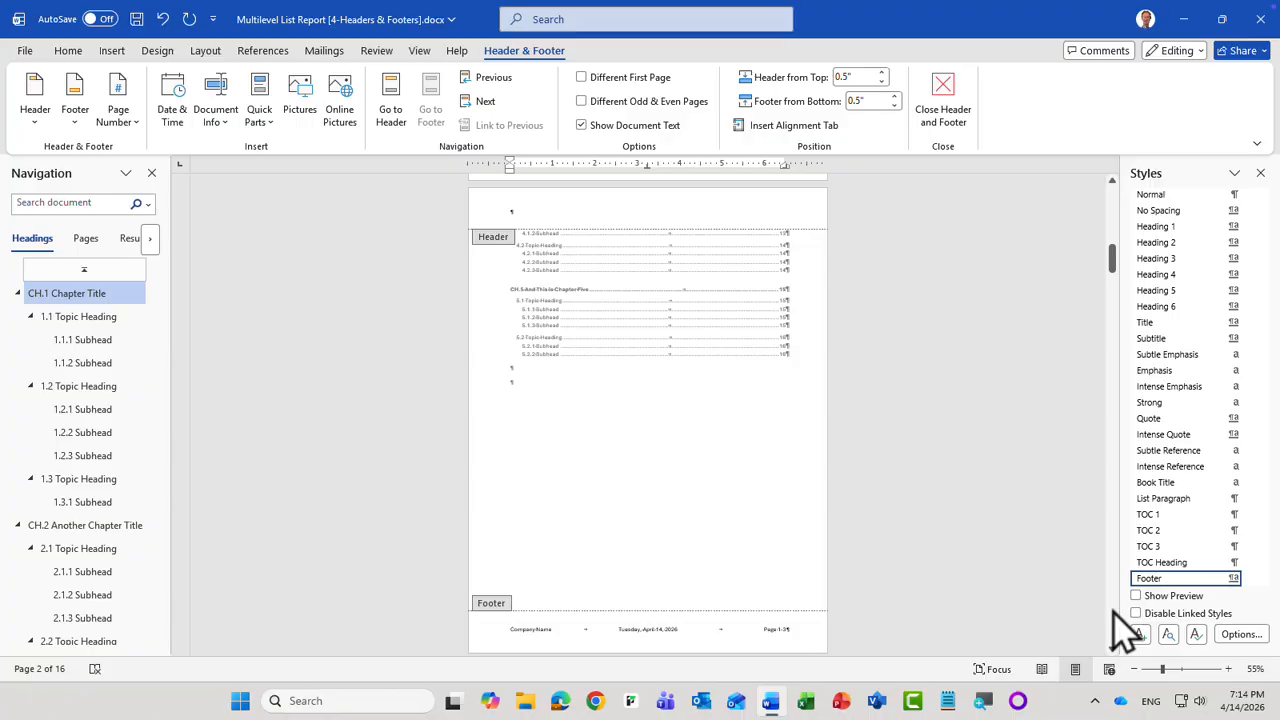
{"action": "left_click", "coordinate": [1114, 613]}
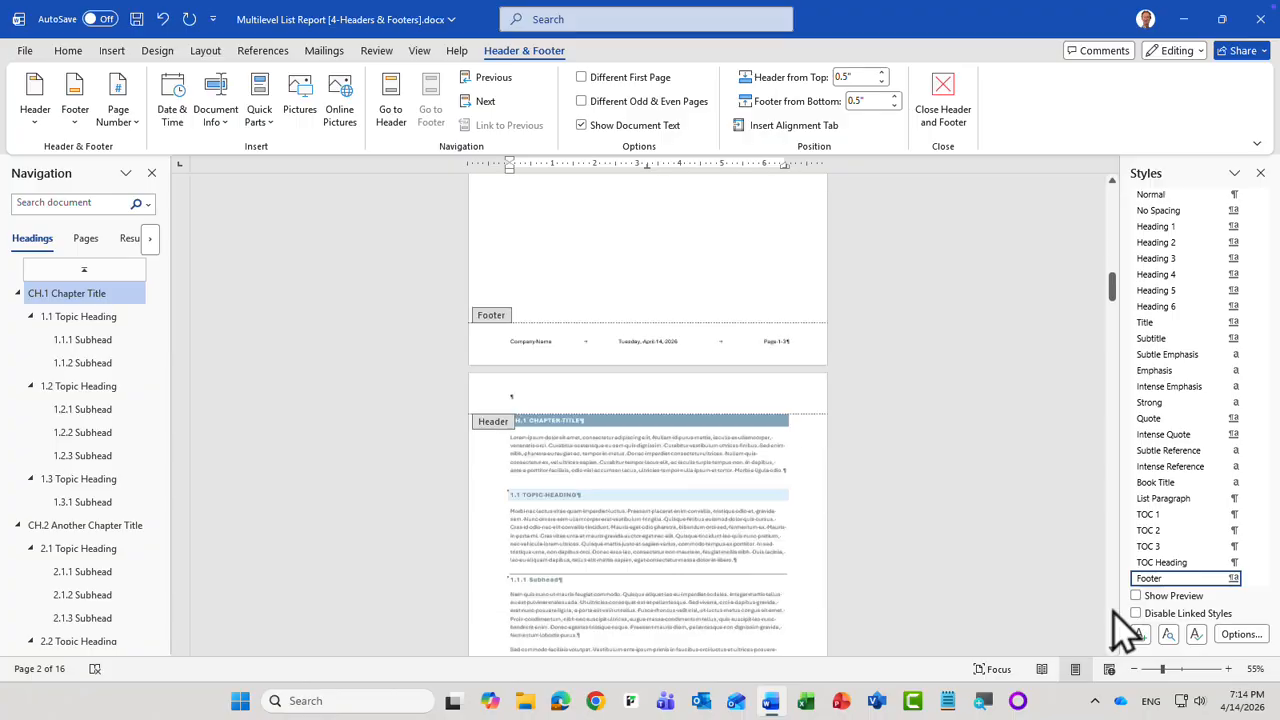
{"action": "left_click", "coordinate": [1113, 201]}
{"action": "left_click", "coordinate": [1113, 201]}
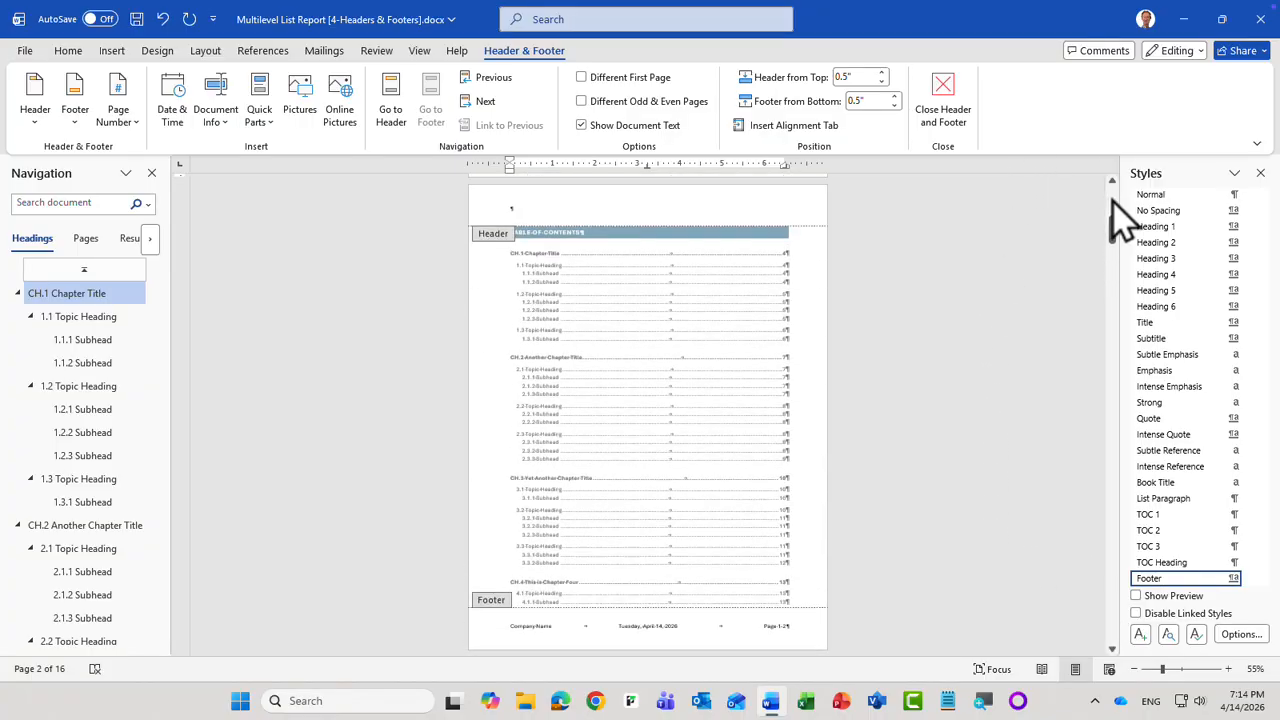
{"action": "left_click", "coordinate": [1113, 201]}
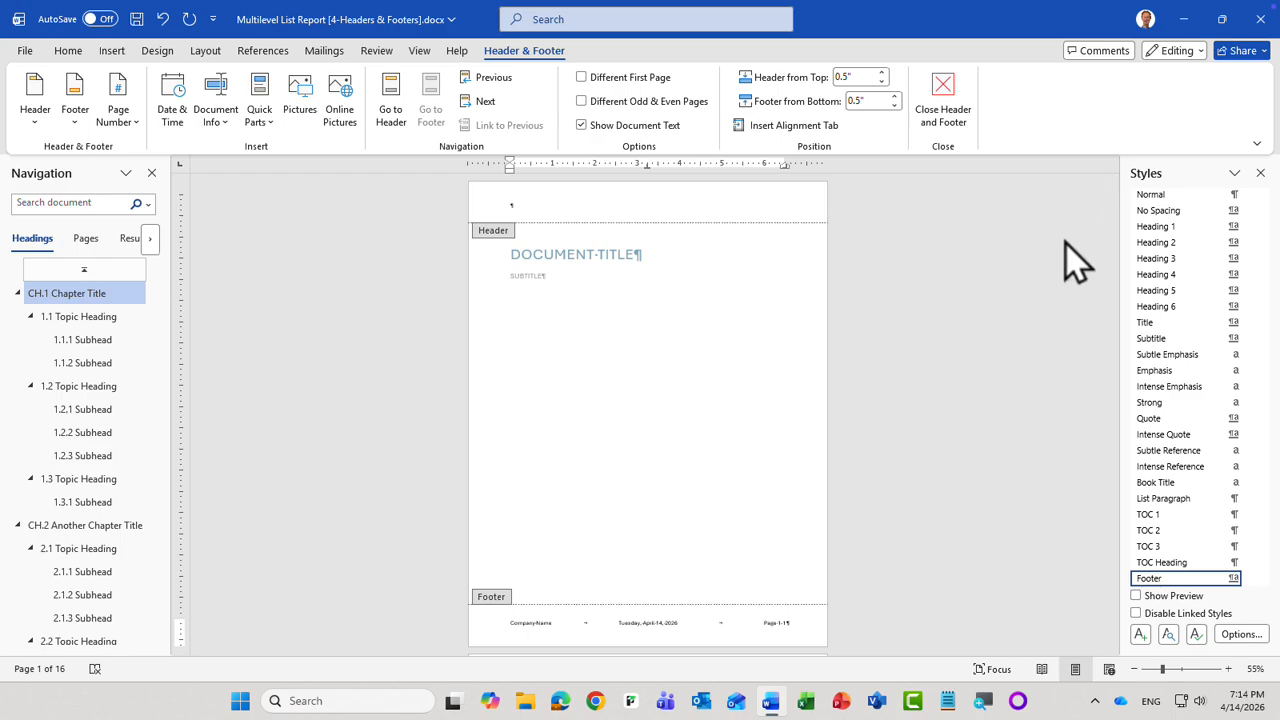
- Give the cover page its own header and footer with Different First Page and check the next page's footer
{"action": "left_click", "coordinate": [583, 80]}
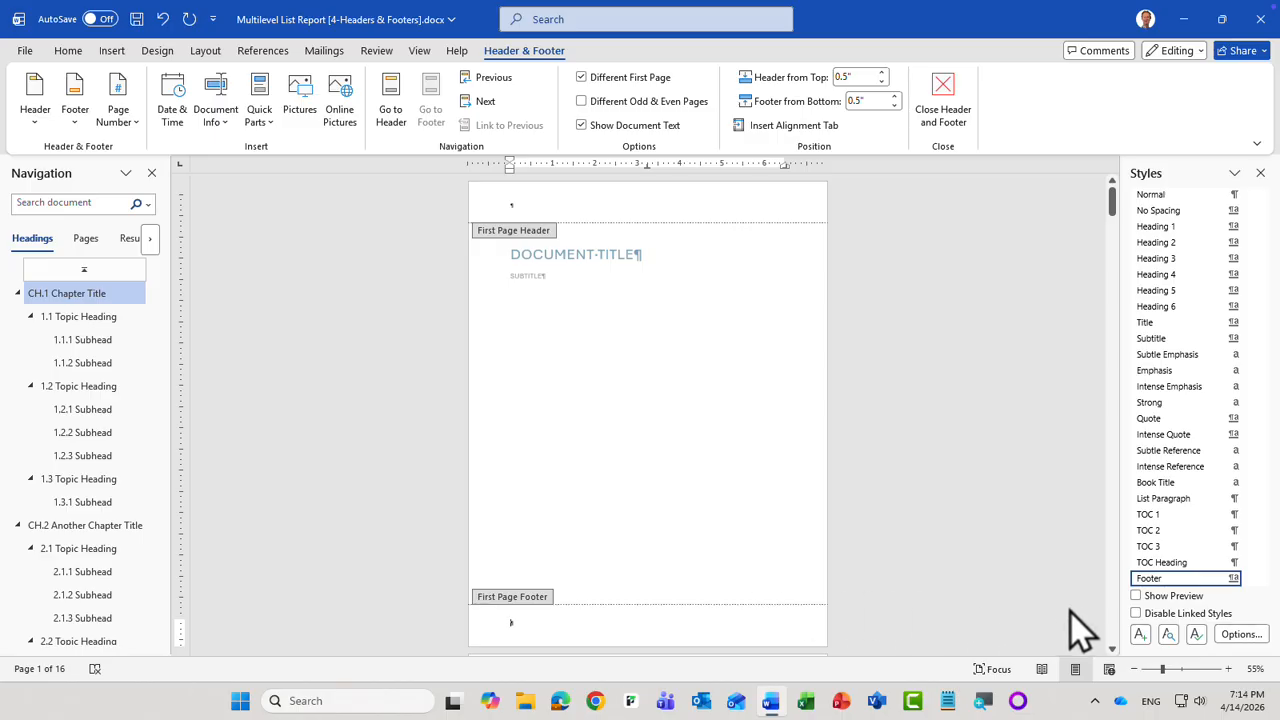
{"action": "left_click", "coordinate": [1113, 625]}
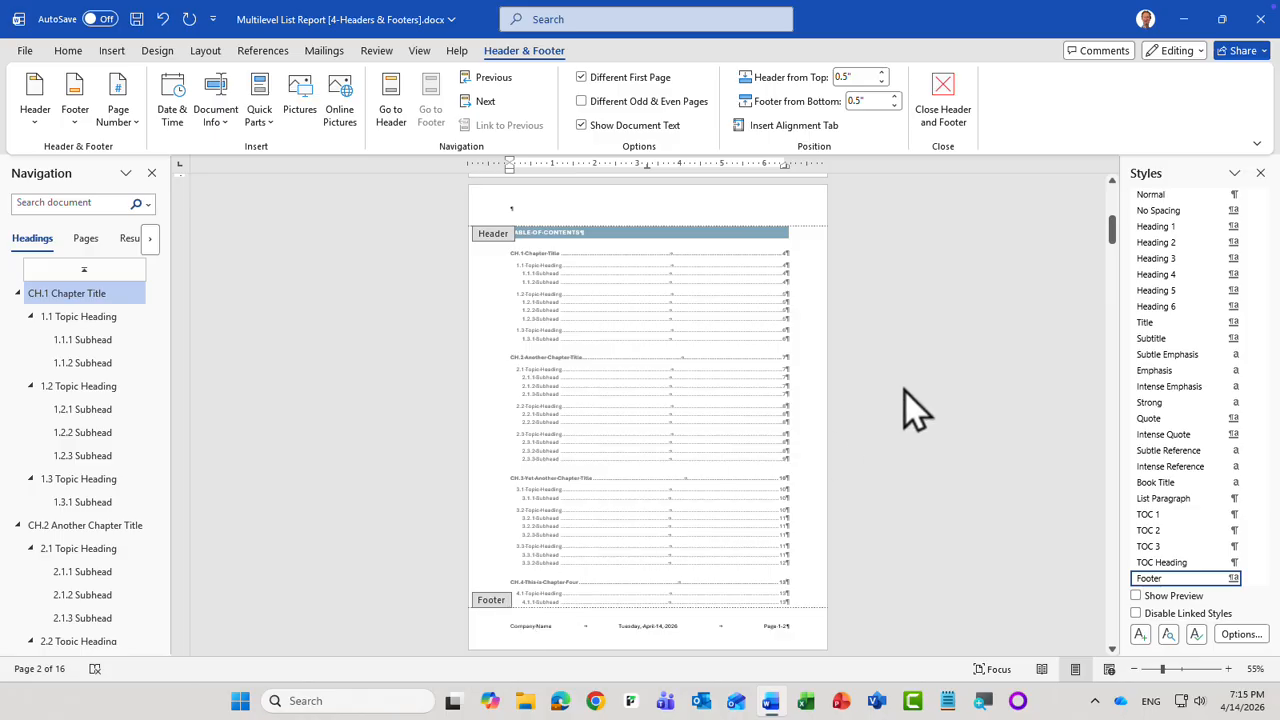
- Turn on the Section indicator in the status bar while at the cover page
{"action": "left_click", "coordinate": [1110, 198]}
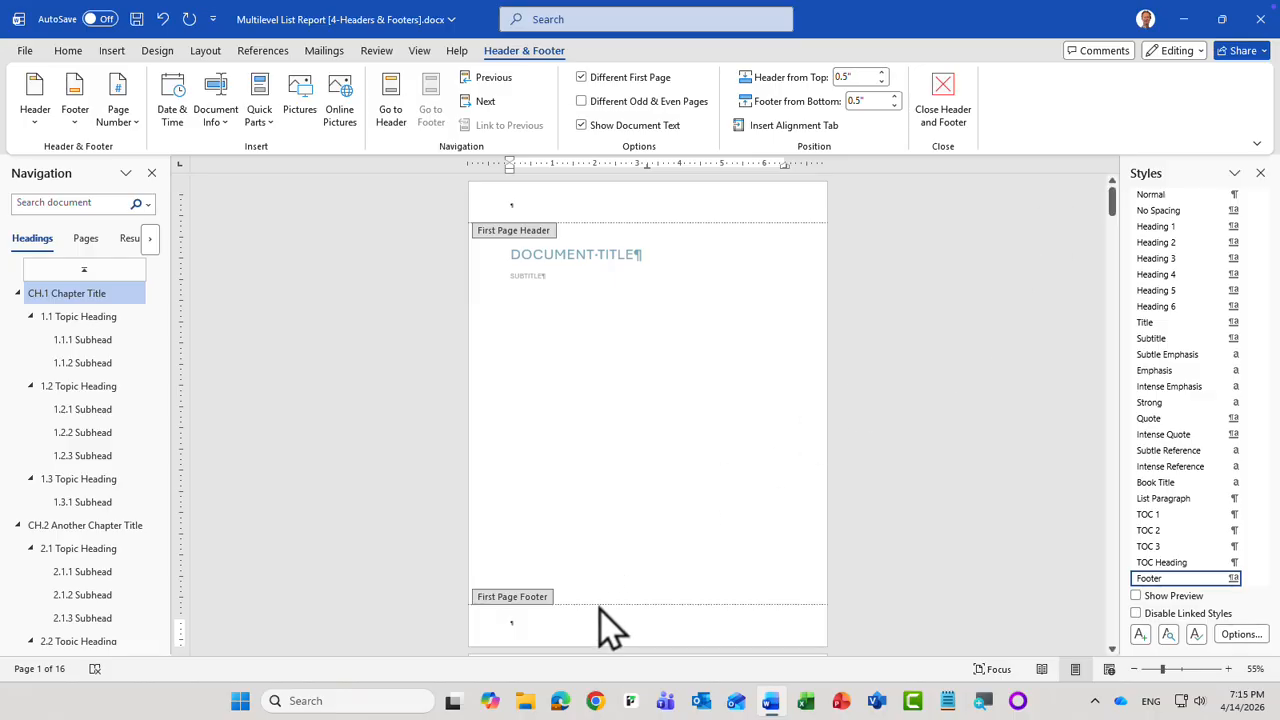
{"action": "right_click", "coordinate": [641, 667]}
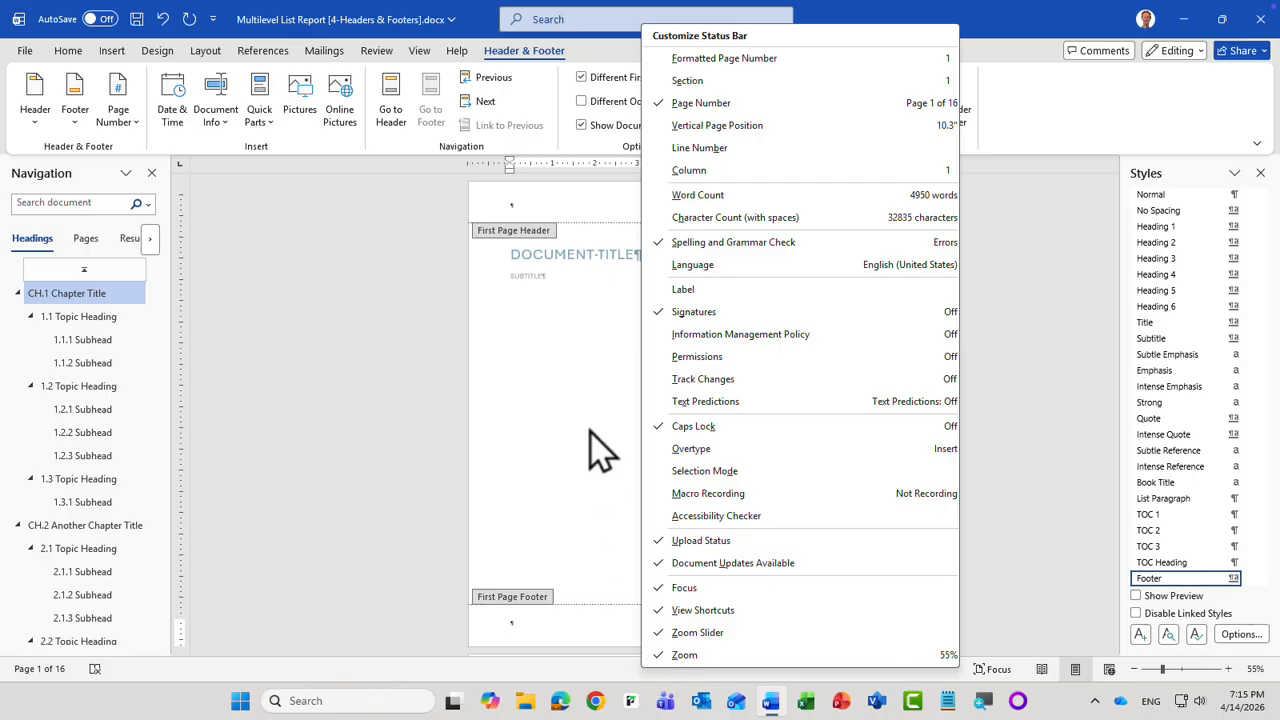
{"action": "left_click", "coordinate": [723, 88]}
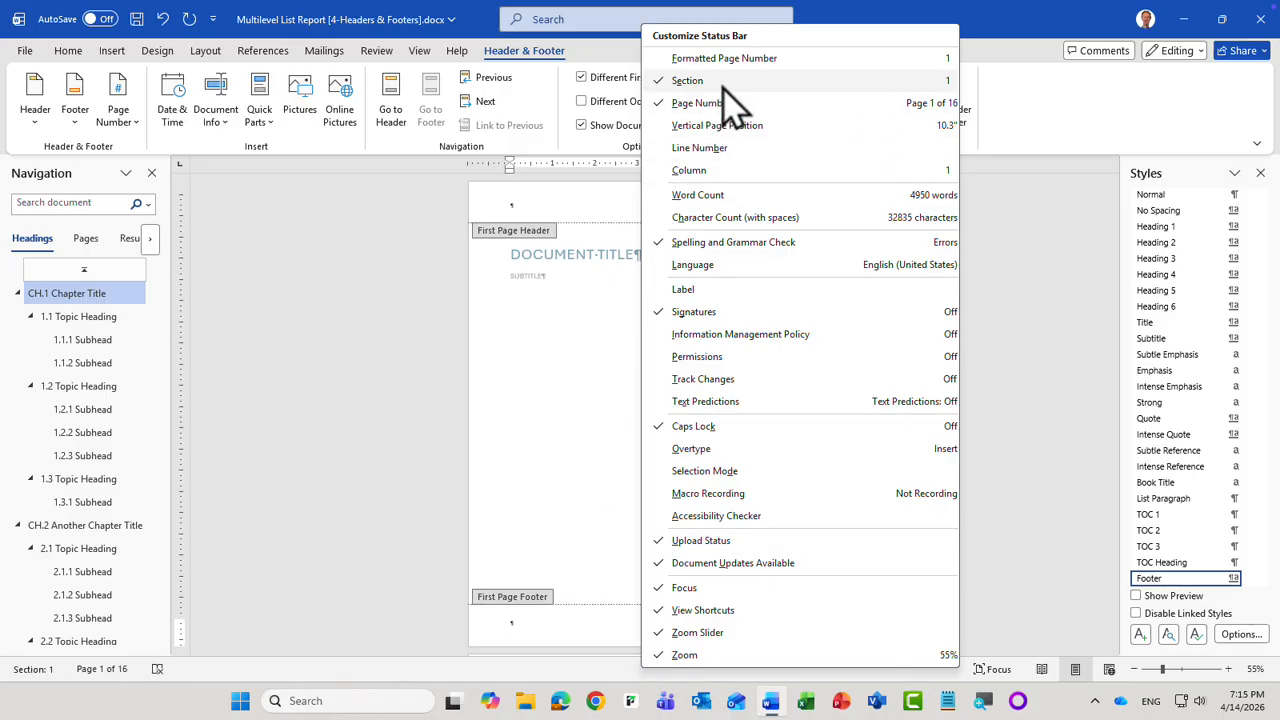
{"action": "left_click", "coordinate": [387, 315]}
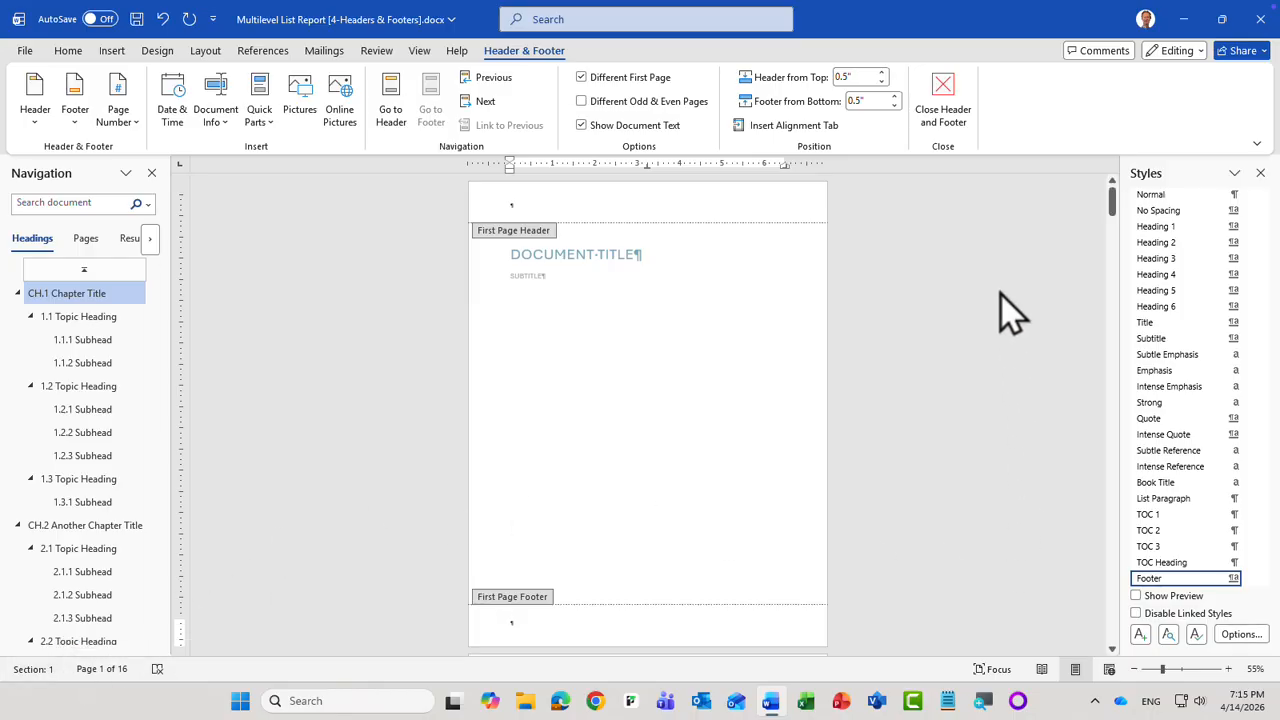
- Insert a Next Page section break before the CH.1 chapter title and check the section numbers on both sides of it
{"action": "left_click", "coordinate": [946, 100]}
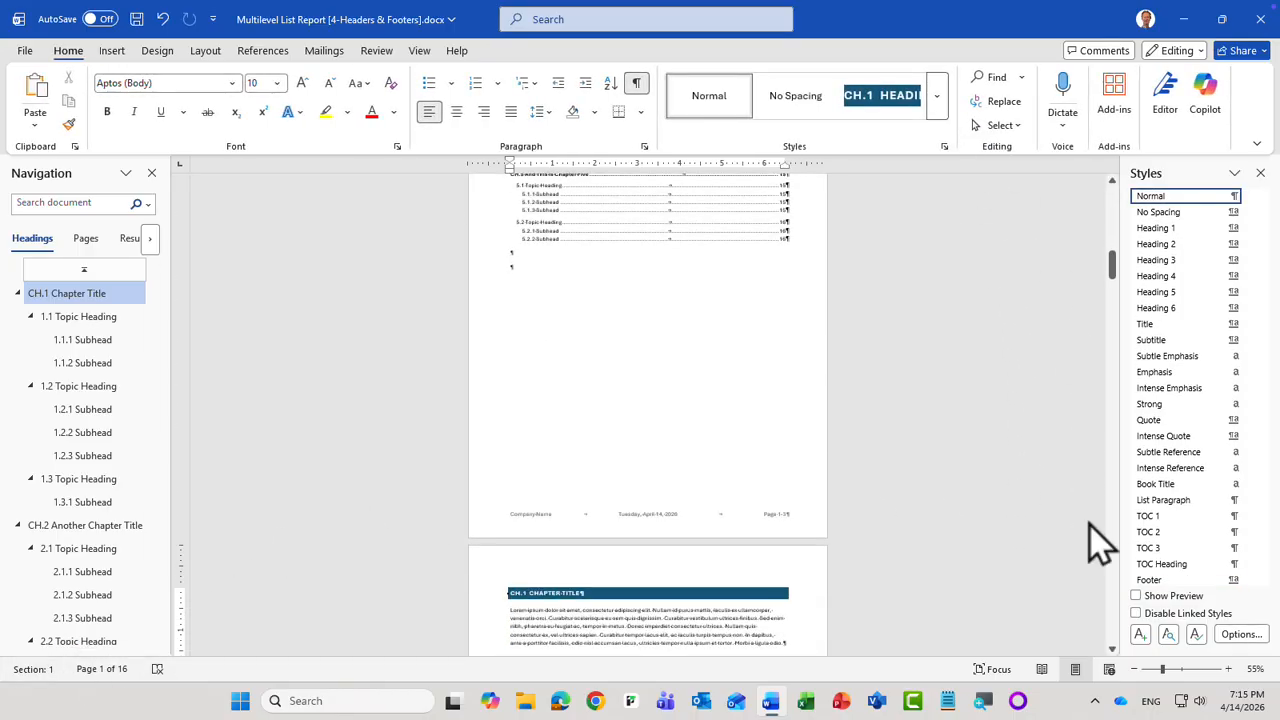
{"action": "left_click", "coordinate": [525, 593]}
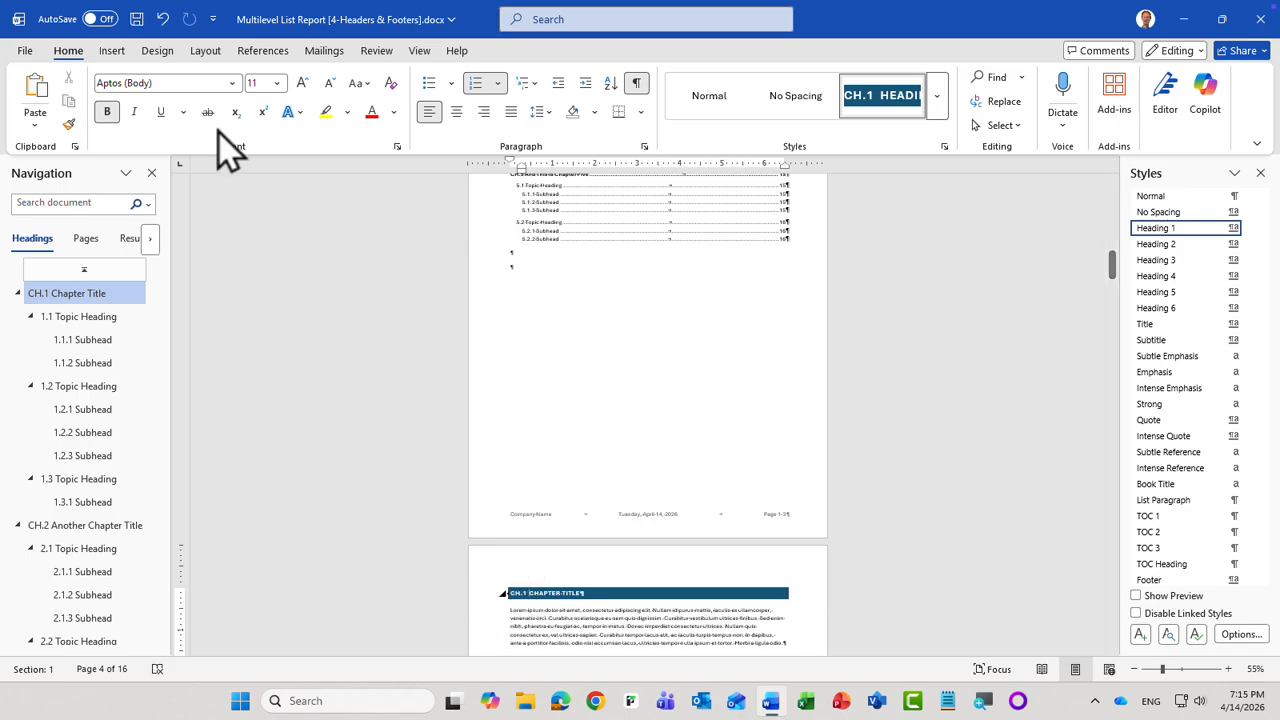
{"action": "left_click", "coordinate": [212, 54]}
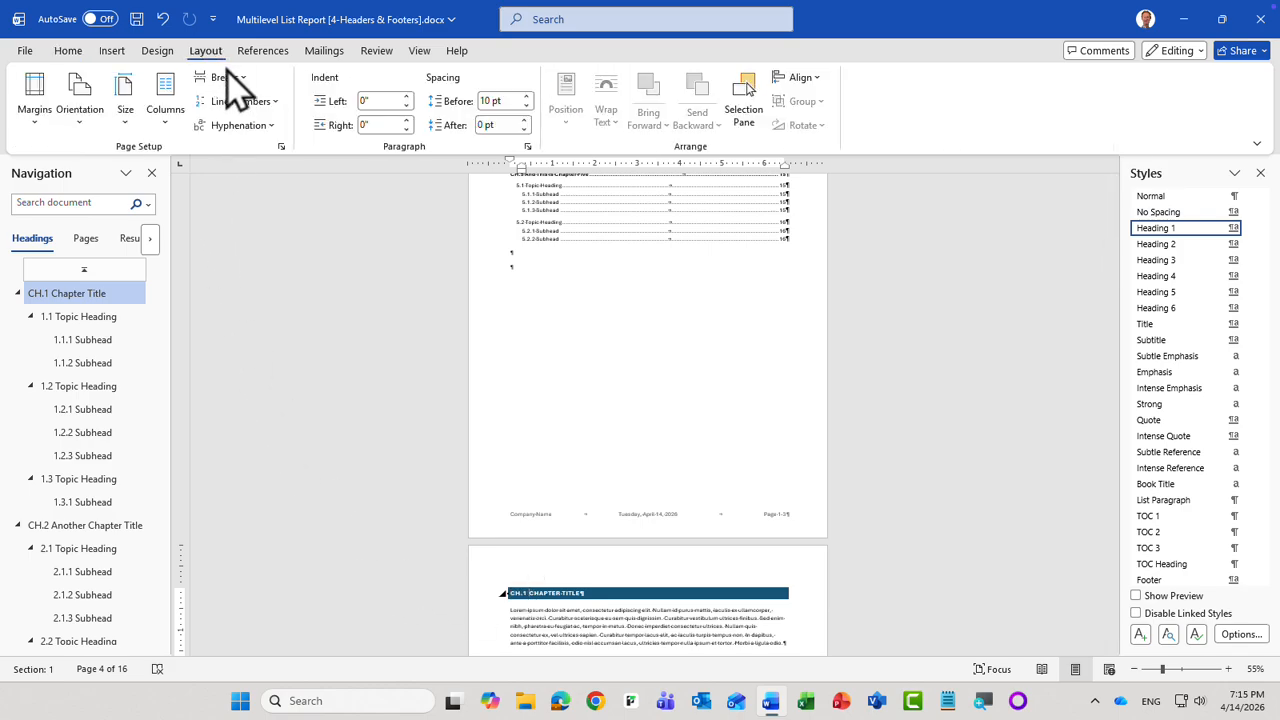
{"action": "left_click", "coordinate": [227, 80]}
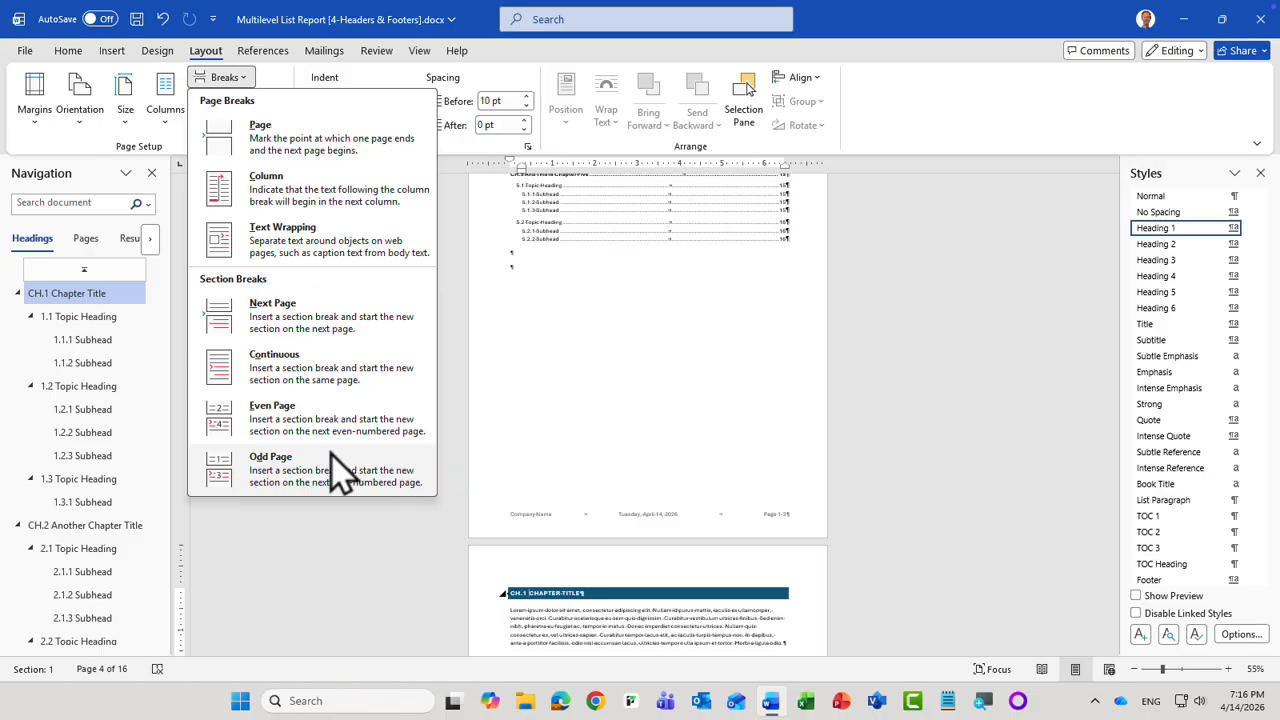
{"action": "left_click", "coordinate": [318, 302]}
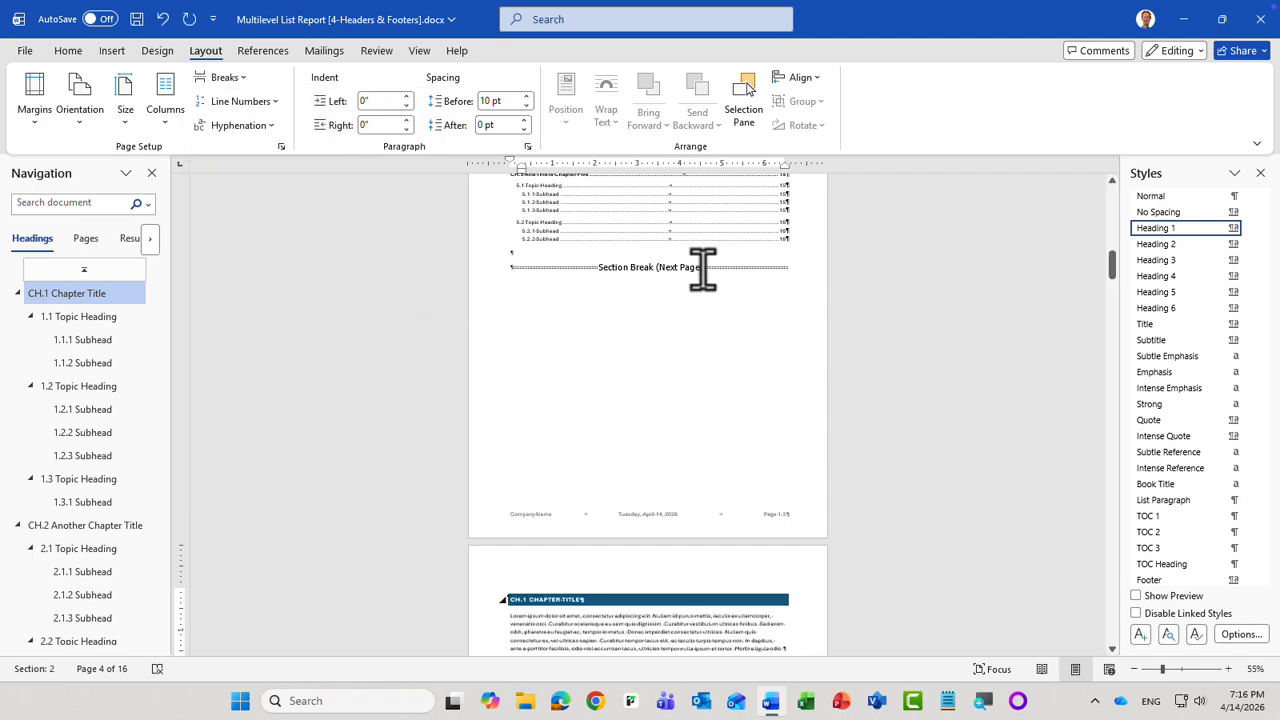
{"action": "left_click", "coordinate": [521, 256]}
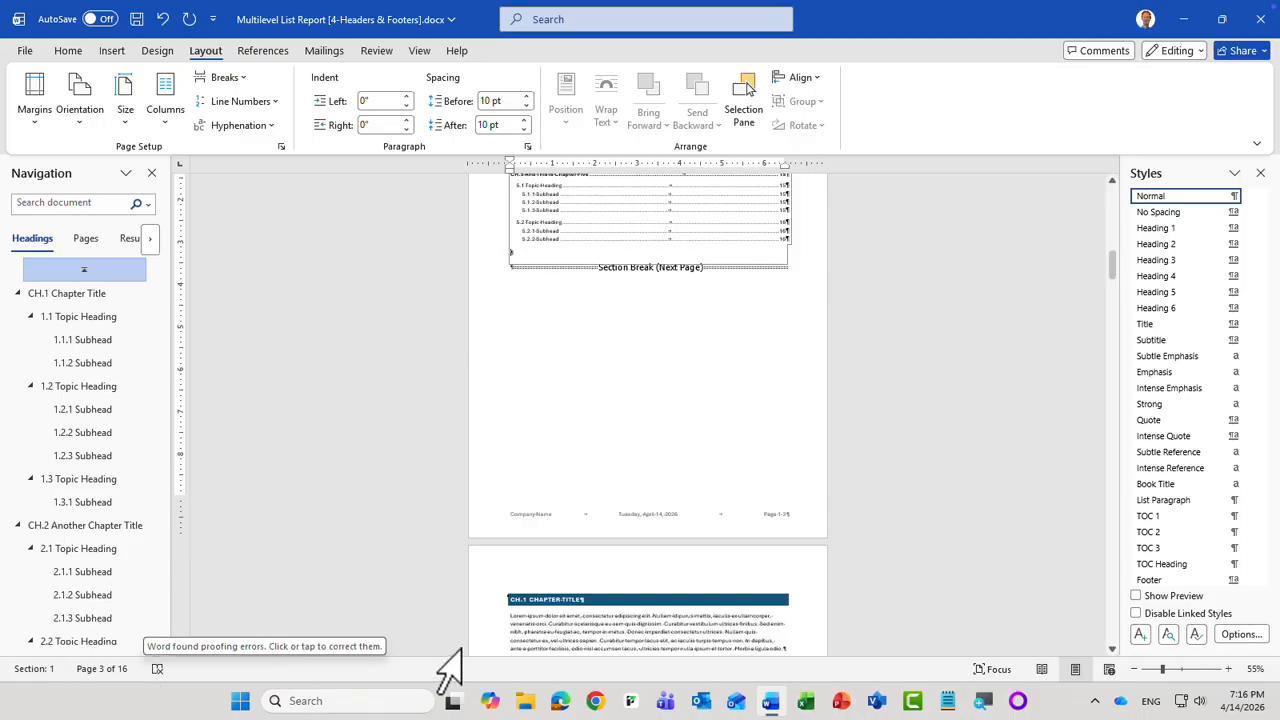
{"action": "left_click", "coordinate": [568, 623]}
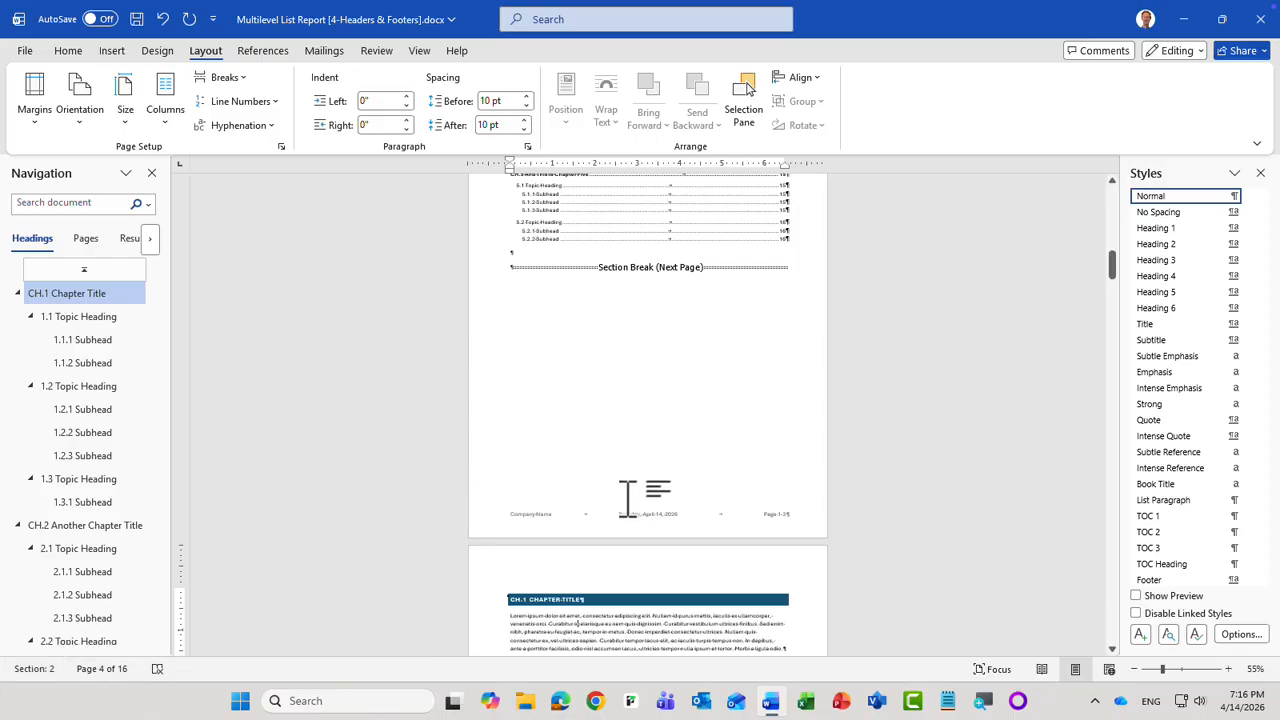
- Shorten the word "Page" to "Pg" in the Section 1 footer on the last table of contents page
{"action": "double_click", "coordinate": [658, 519]}
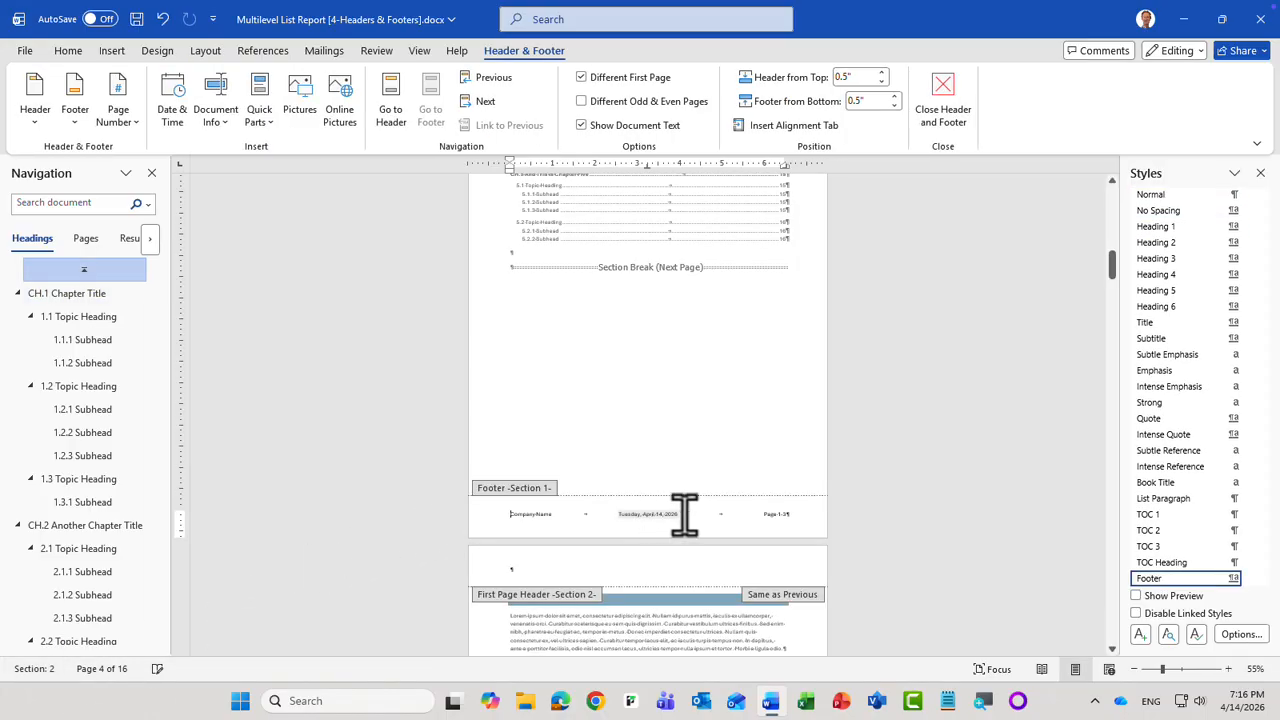
{"action": "left_click", "coordinate": [1252, 668]}
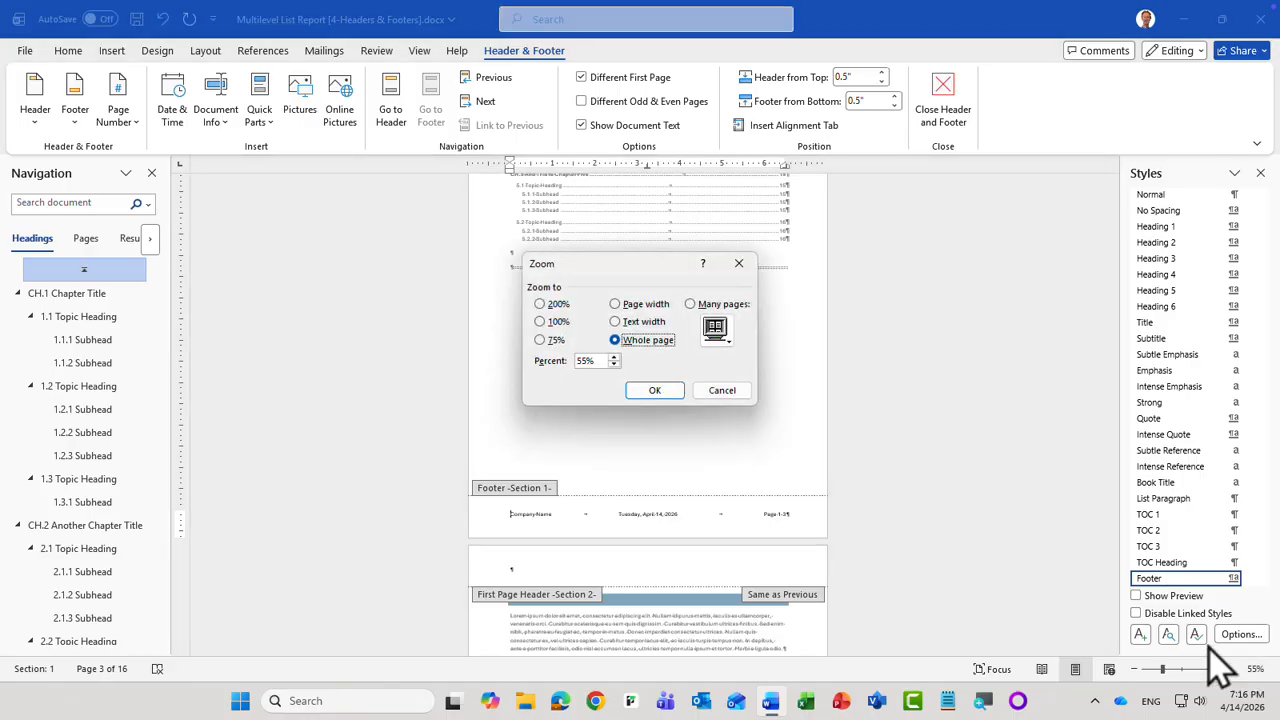
{"action": "left_click", "coordinate": [615, 304]}
{"action": "left_click", "coordinate": [620, 304]}
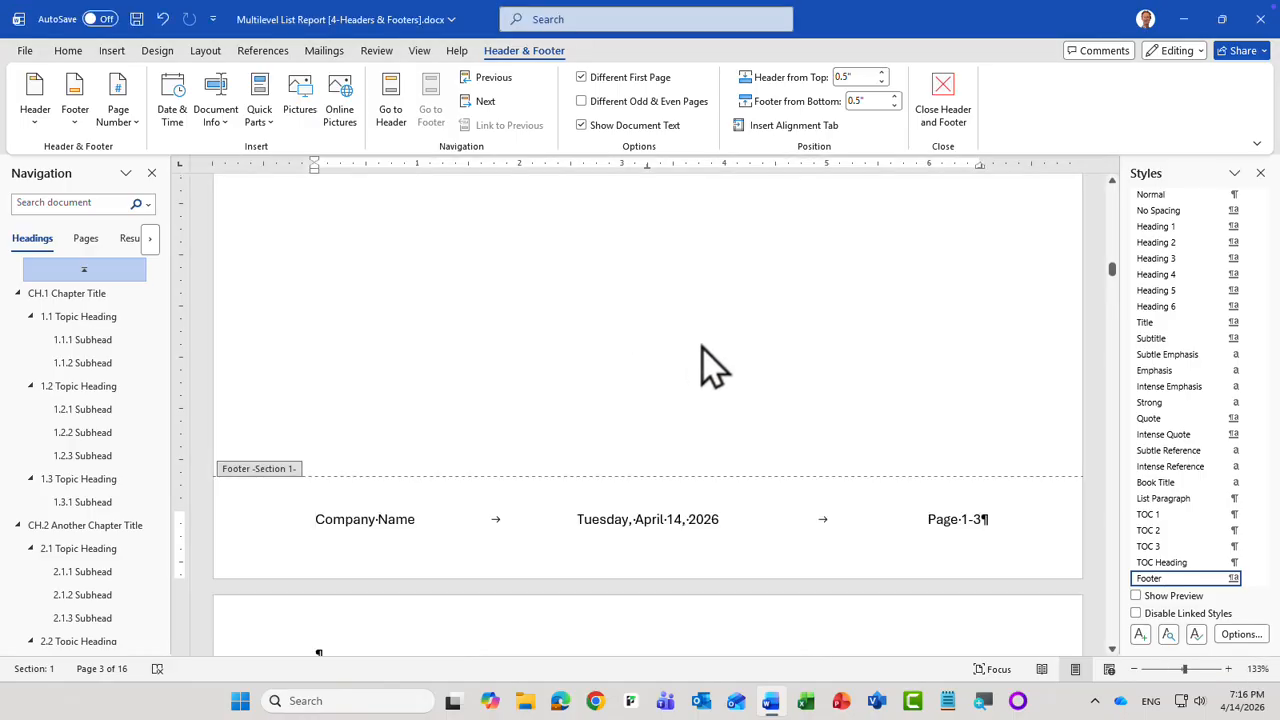
{"action": "left_click", "coordinate": [956, 519]}
{"action": "key", "text": "BackSpace"}
{"action": "key", "text": "BackSpace"}
{"action": "key", "text": "BackSpace"}
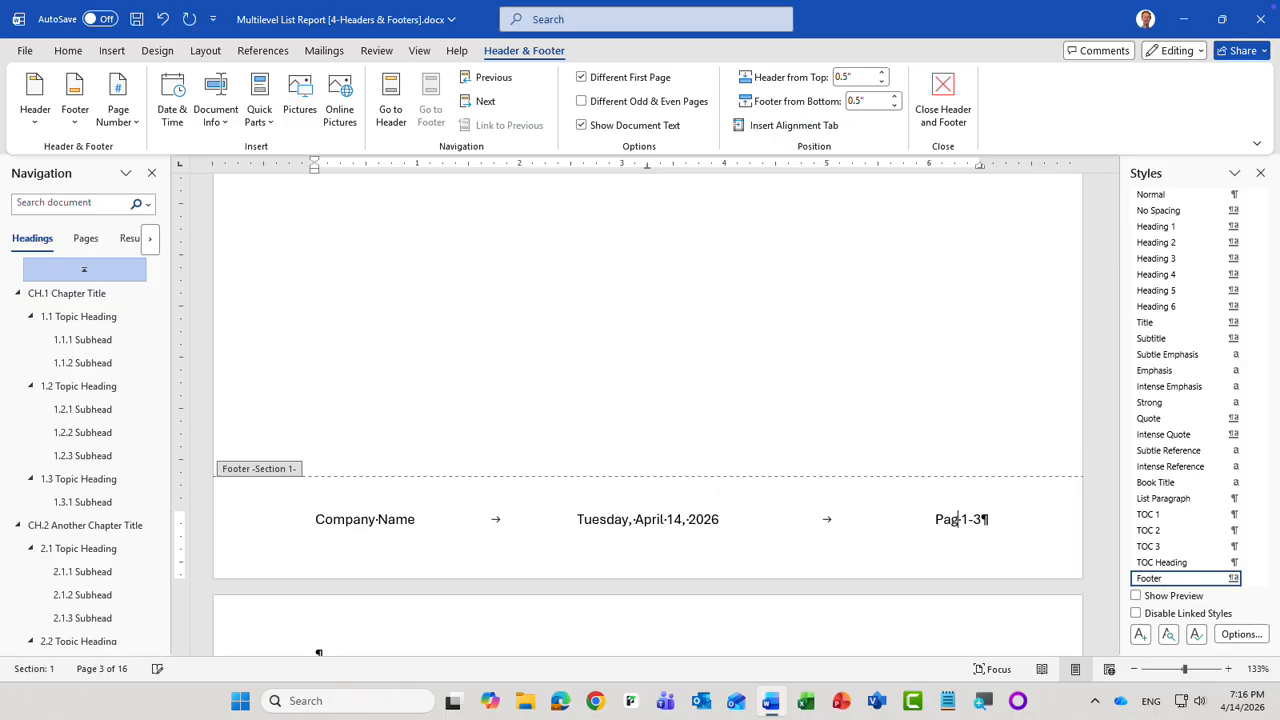
{"action": "type", "text": "g"}
- Turn off Different First Page for Section 2 and unlink its footer from the previous section
{"action": "left_click", "coordinate": [487, 104]}
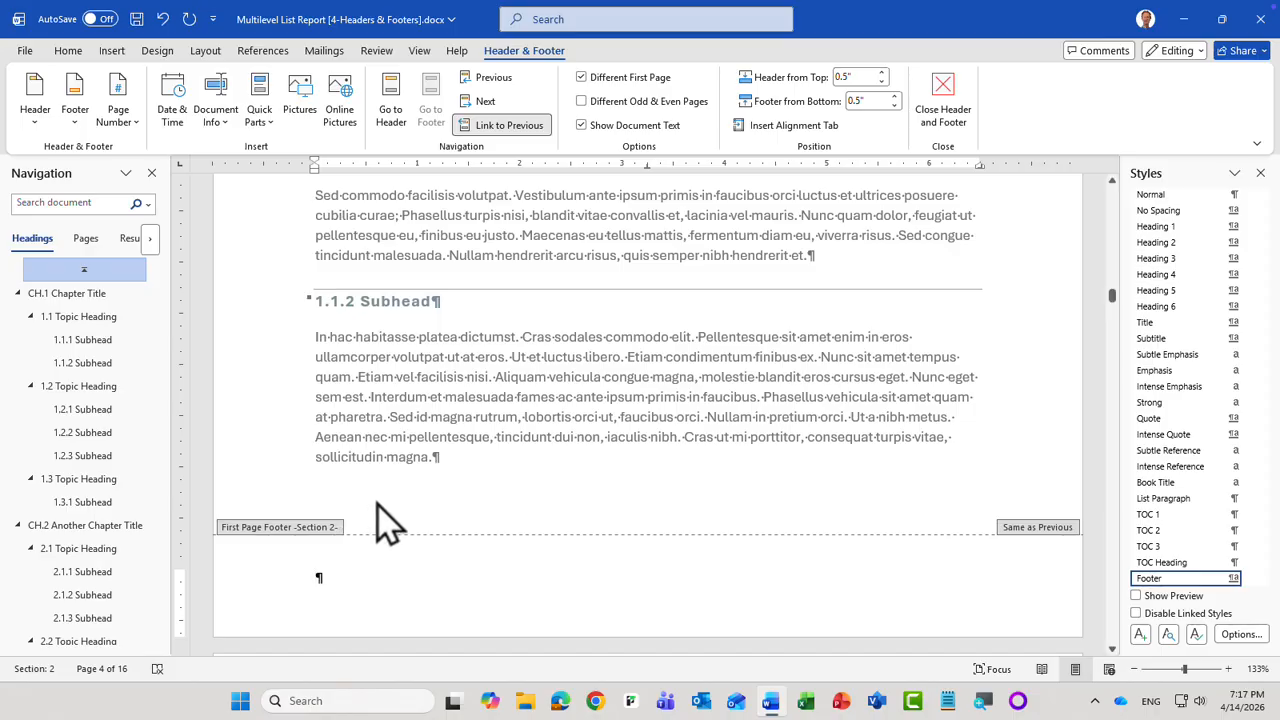
{"action": "left_click", "coordinate": [582, 78]}
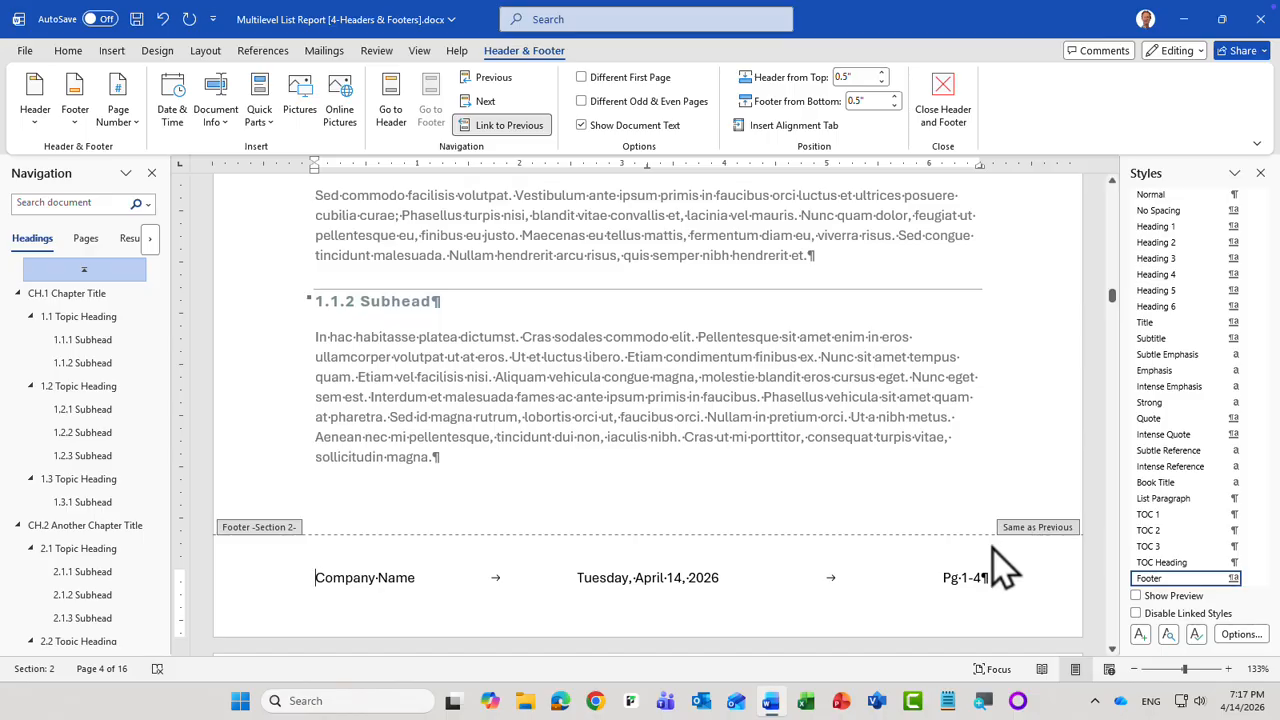
{"action": "left_click", "coordinate": [505, 134]}
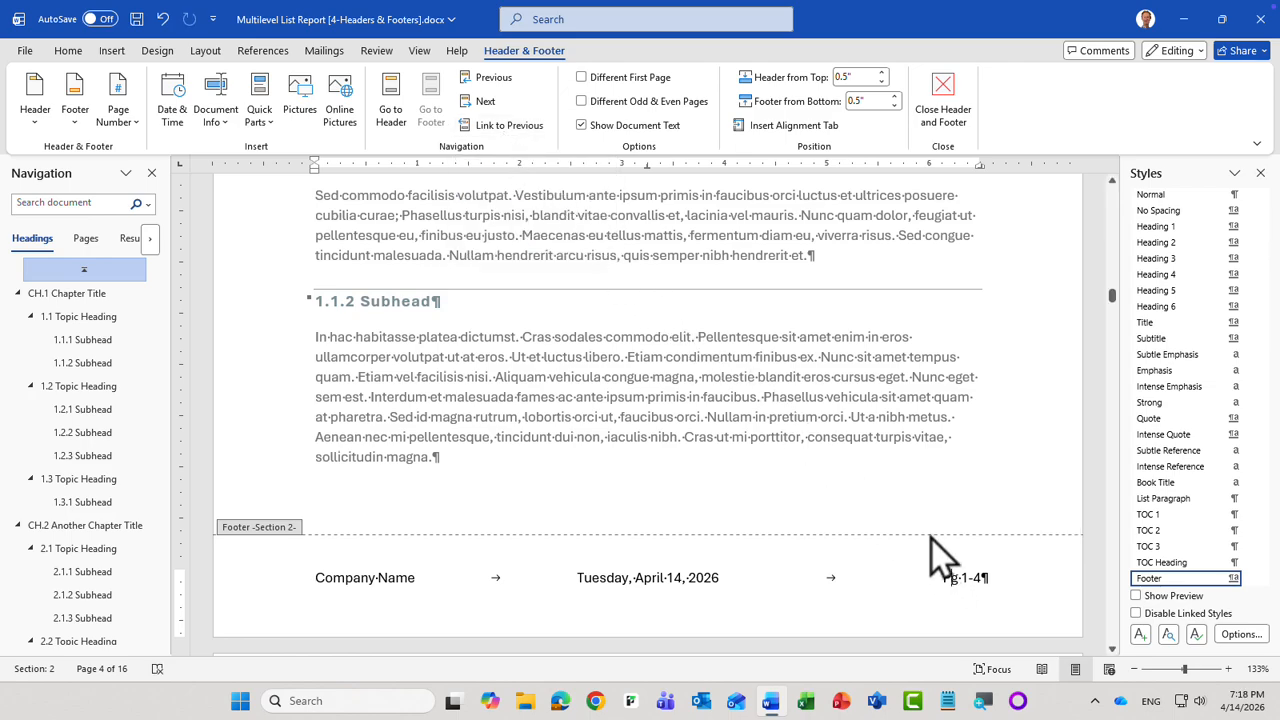
- Change "Pg" to "Page" before the page number in the Section 2 footer
{"action": "type", "text": "a"}
{"action": "key", "text": "Right"}
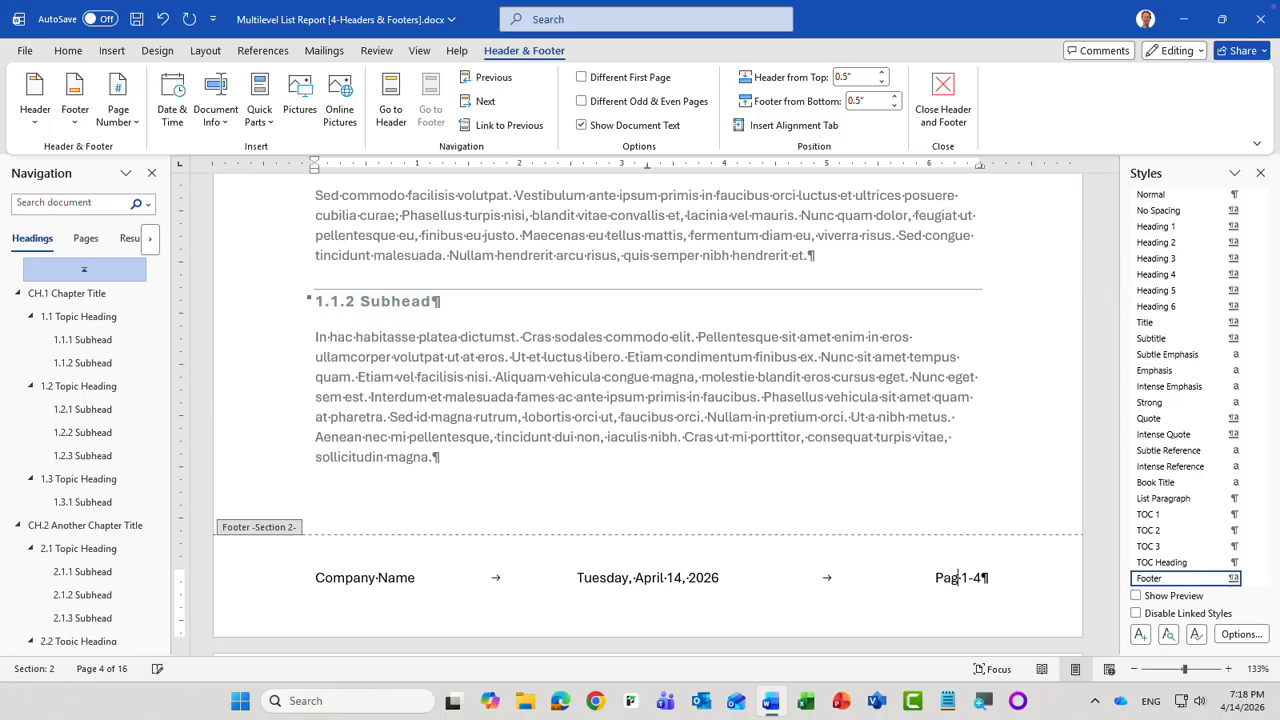
{"action": "type", "text": "e"}
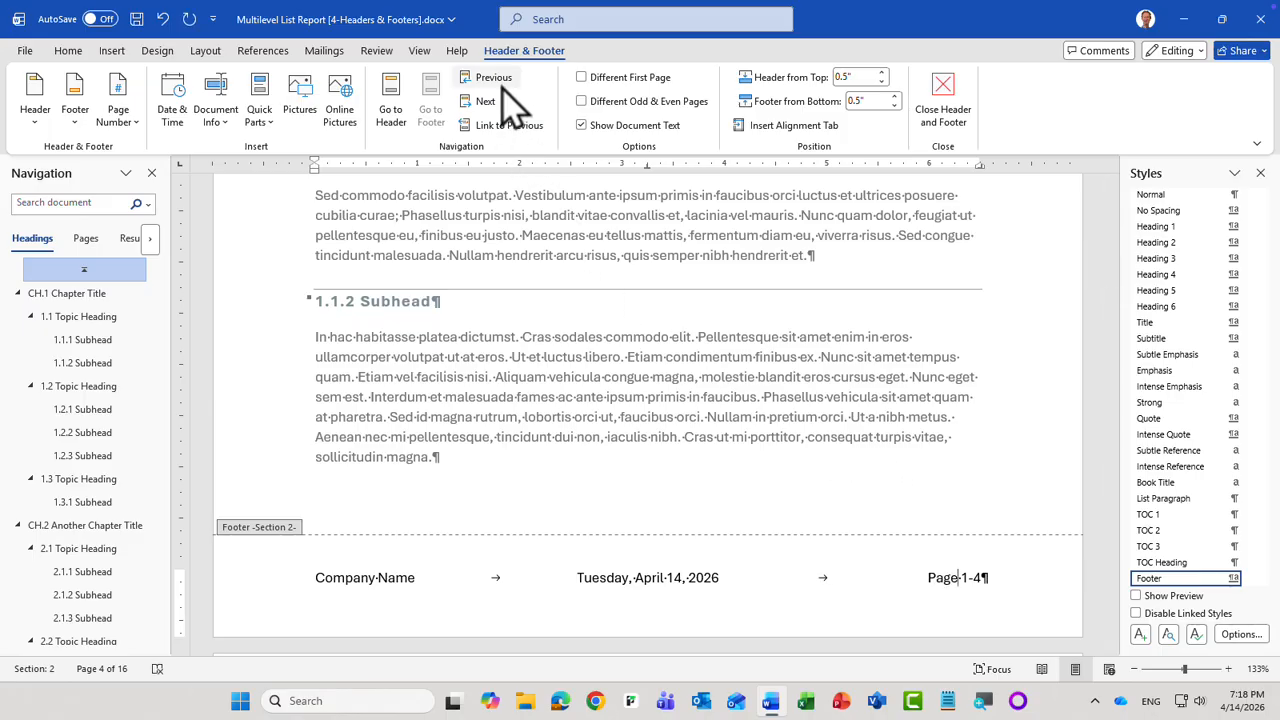
- Delete the company name and the date from the Section 1 footer
{"action": "left_click", "coordinate": [503, 84]}
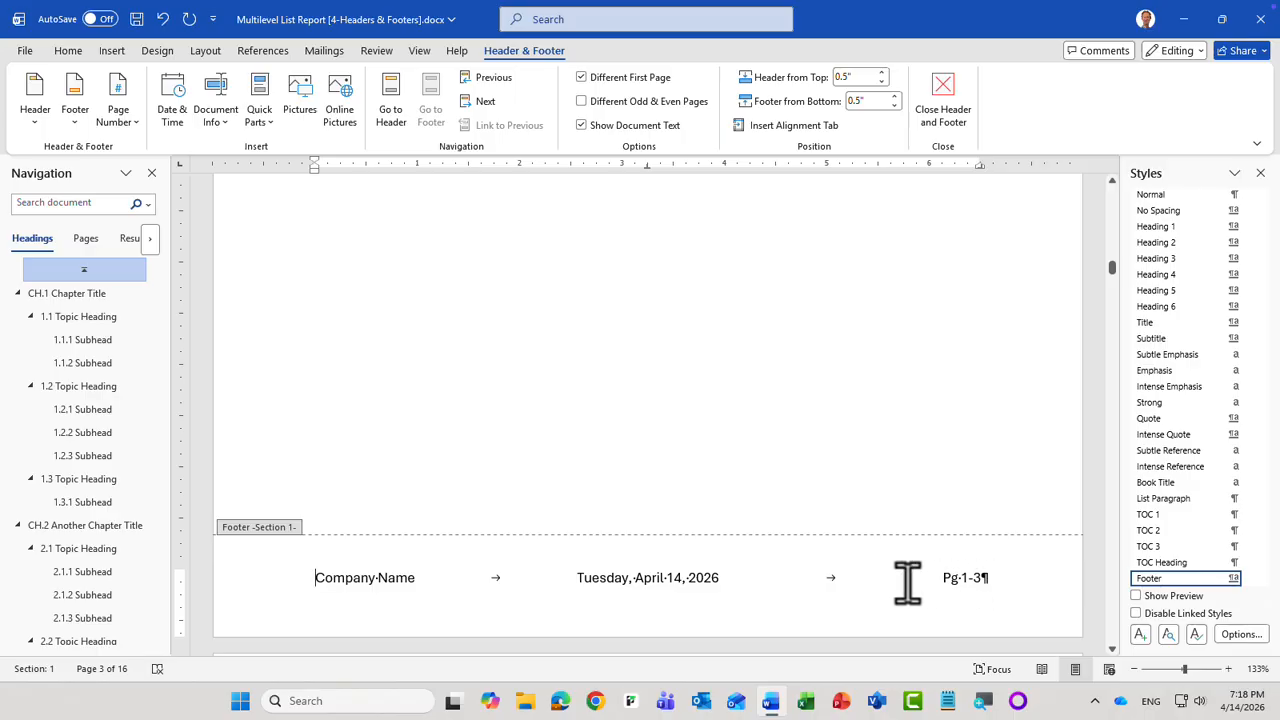
{"action": "left_click_drag", "start_coordinate": [722, 578], "coordinate": [297, 585]}
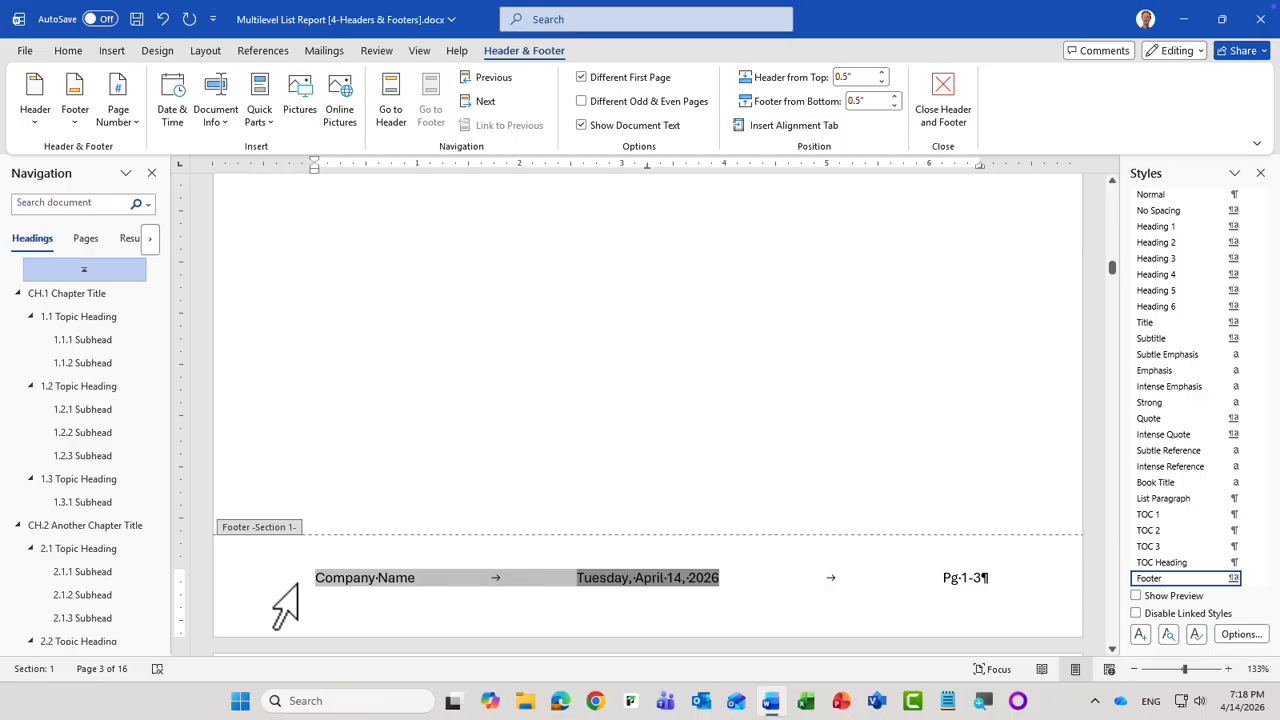
{"action": "key", "text": "Delete"}
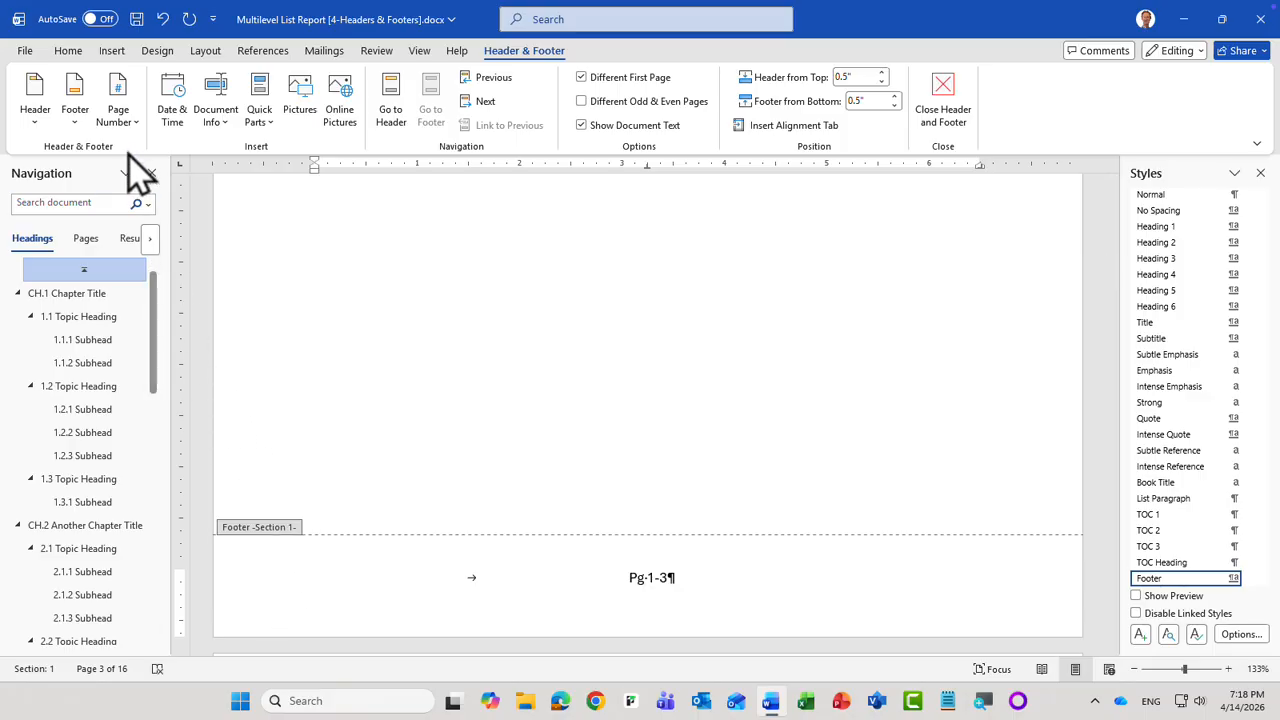
- Format Section 1's page numbers as i, ii, iii without the chapter number
{"action": "left_click", "coordinate": [120, 100]}
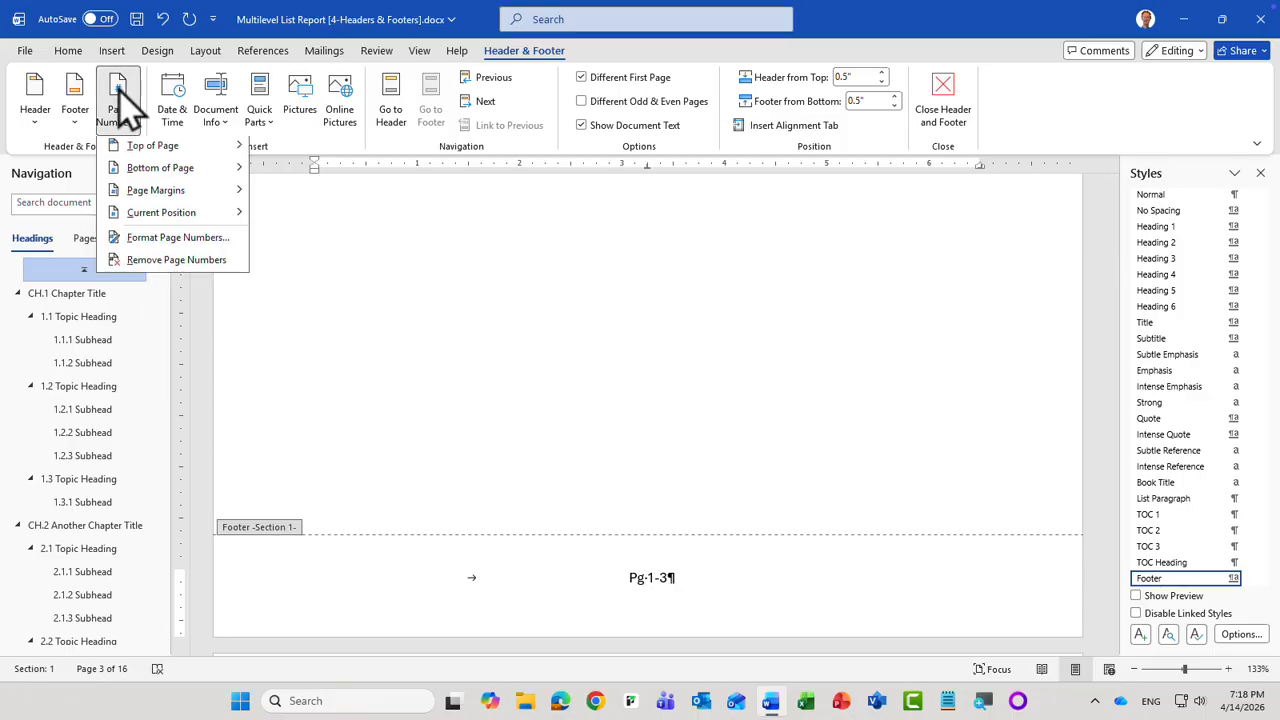
{"action": "left_click", "coordinate": [231, 246]}
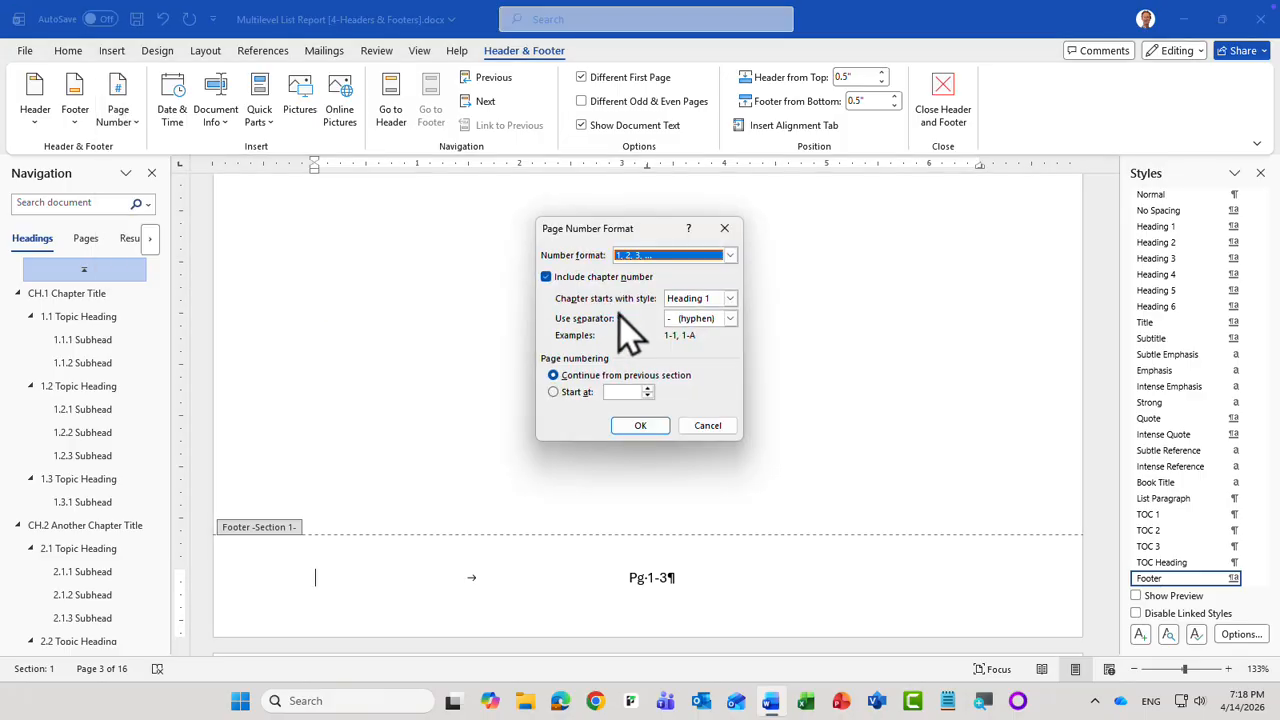
{"action": "left_click", "coordinate": [731, 256]}
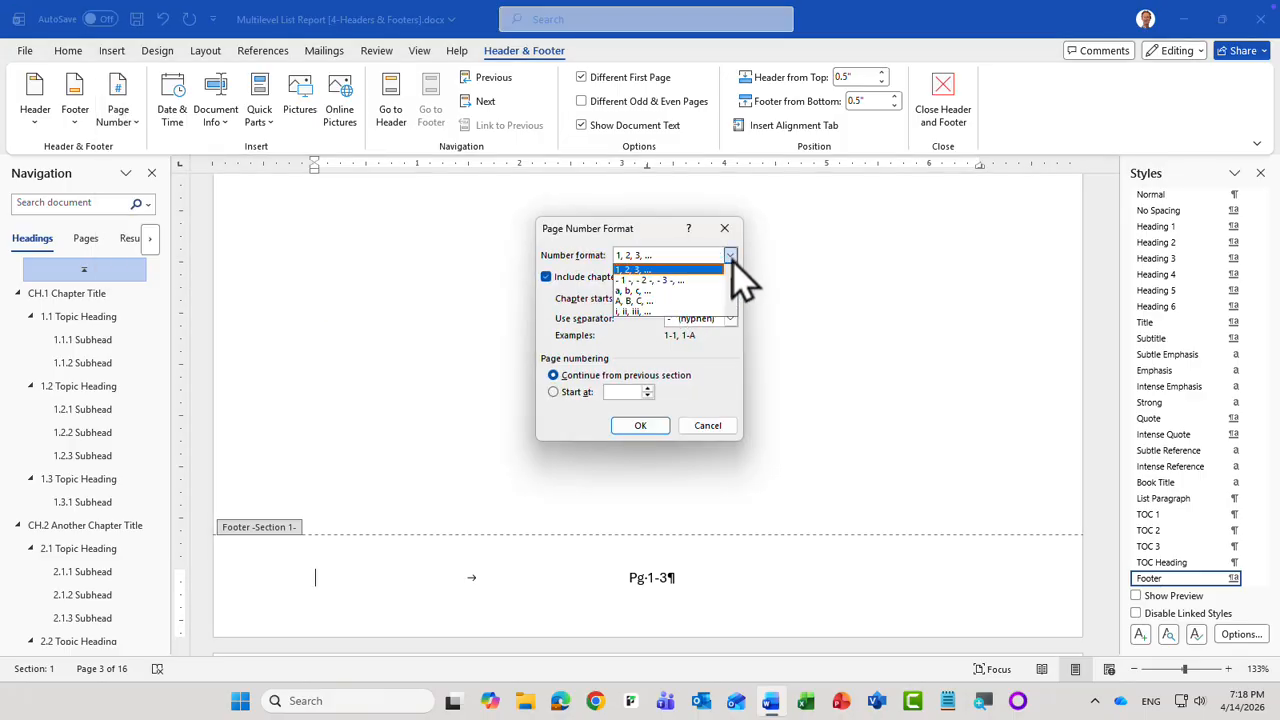
{"action": "left_click", "coordinate": [650, 311]}
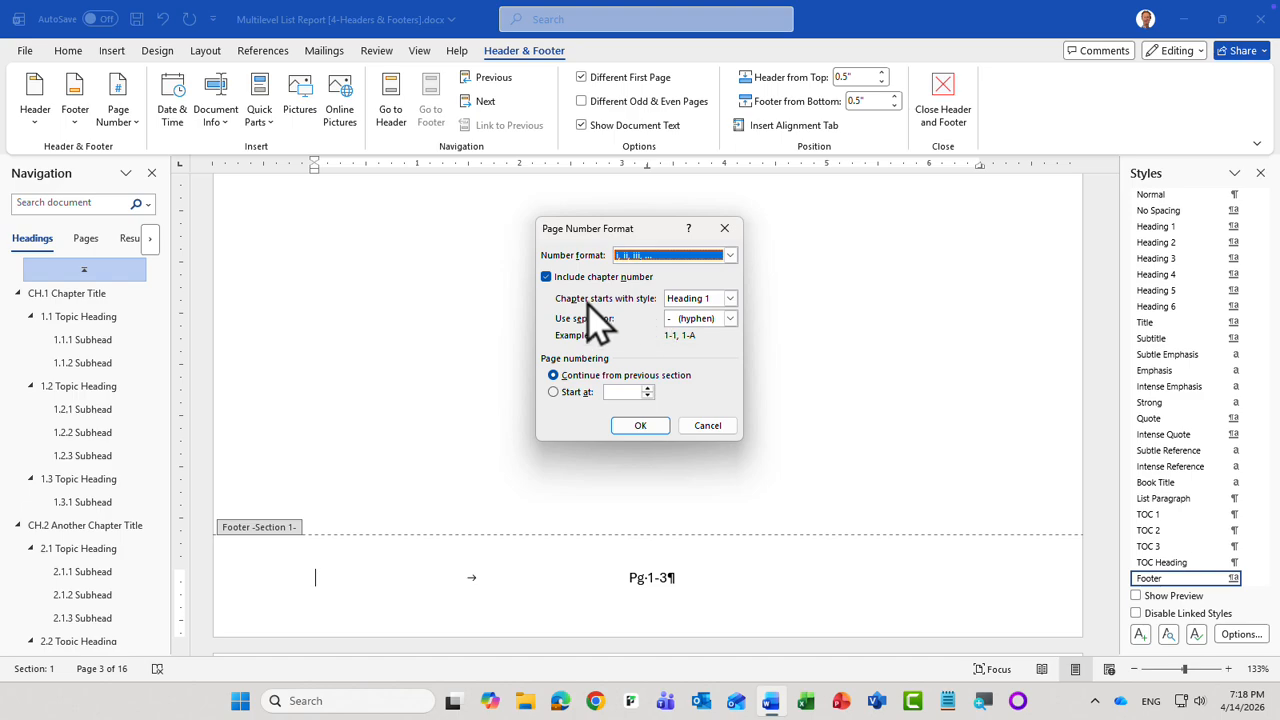
{"action": "left_click", "coordinate": [546, 278]}
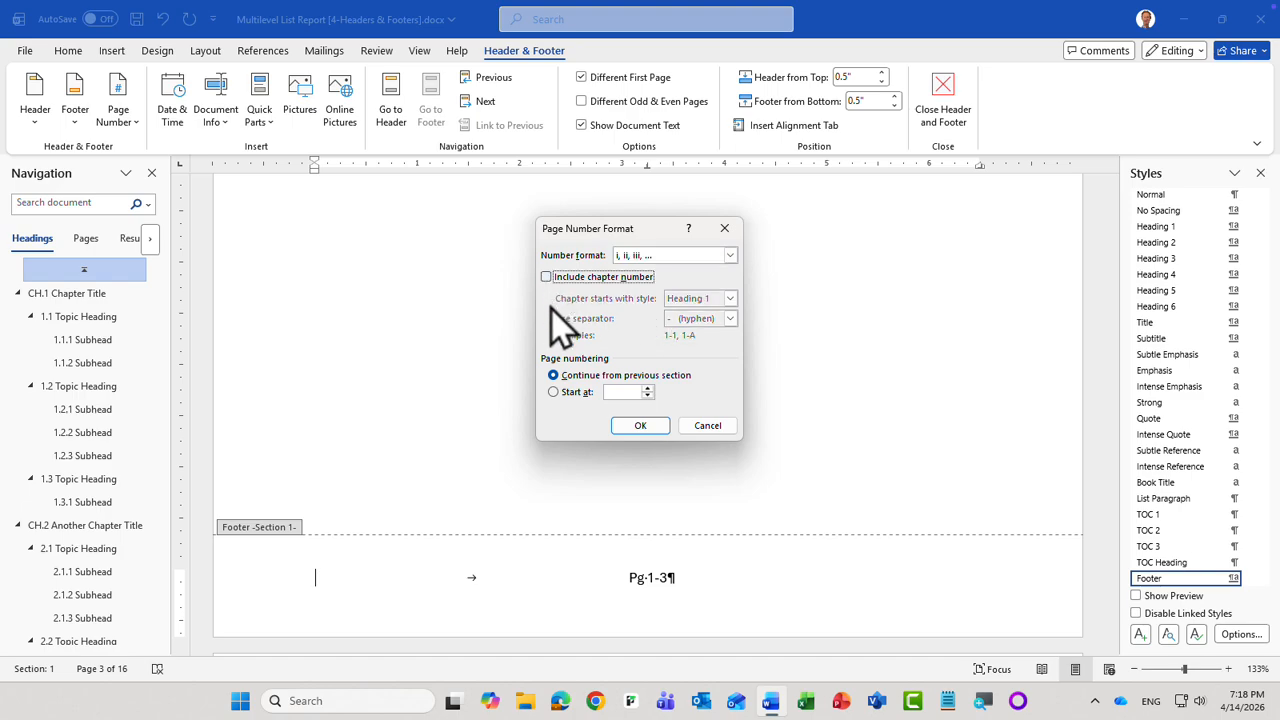
{"action": "left_click", "coordinate": [636, 428]}
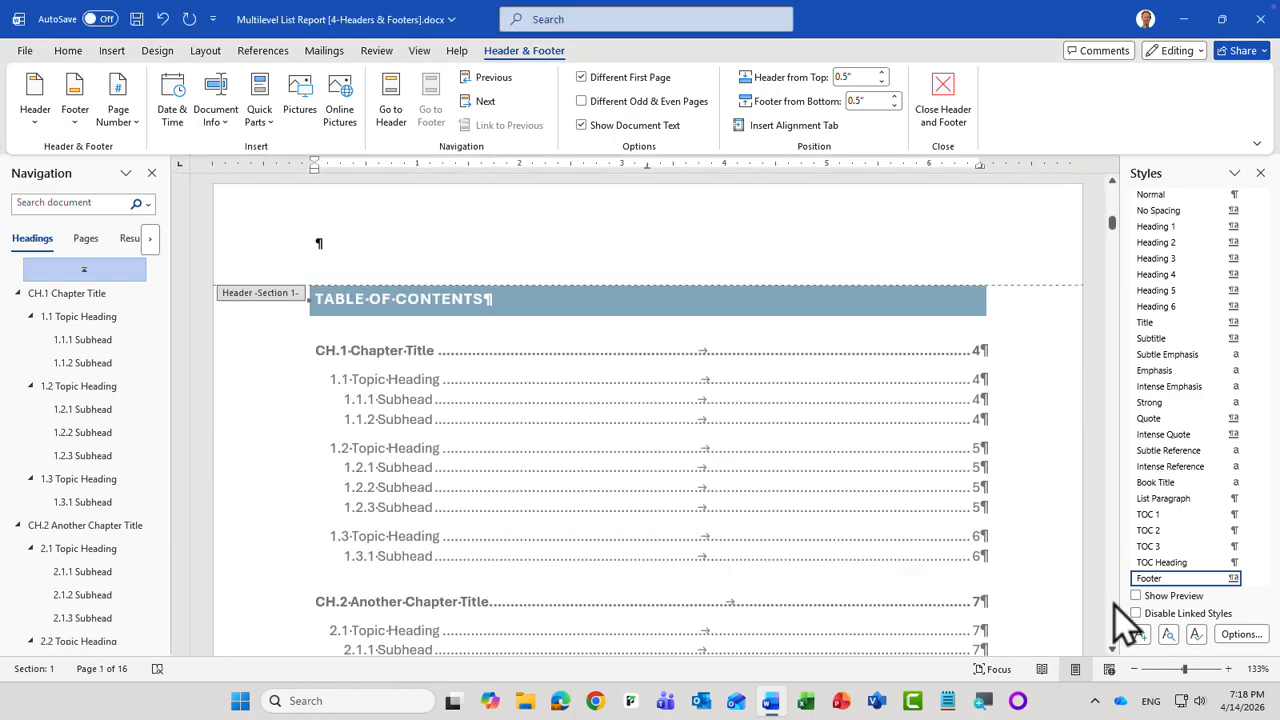
- Restart Section 2's page numbering at 1, check the chapter footers, and close the header and footer
{"action": "scroll", "coordinate": [1115, 606], "scroll_direction": "down", "scroll_amount": 12}
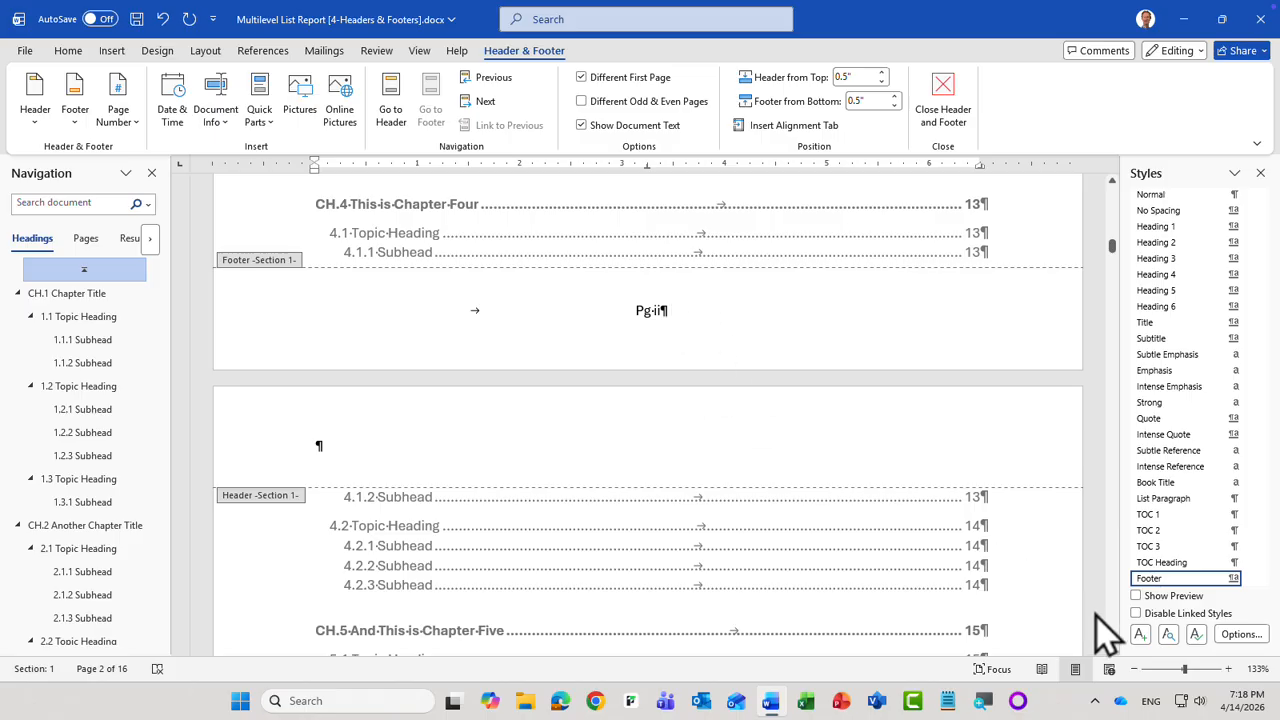
{"action": "scroll", "coordinate": [1113, 625], "scroll_direction": "down", "scroll_amount": 12}
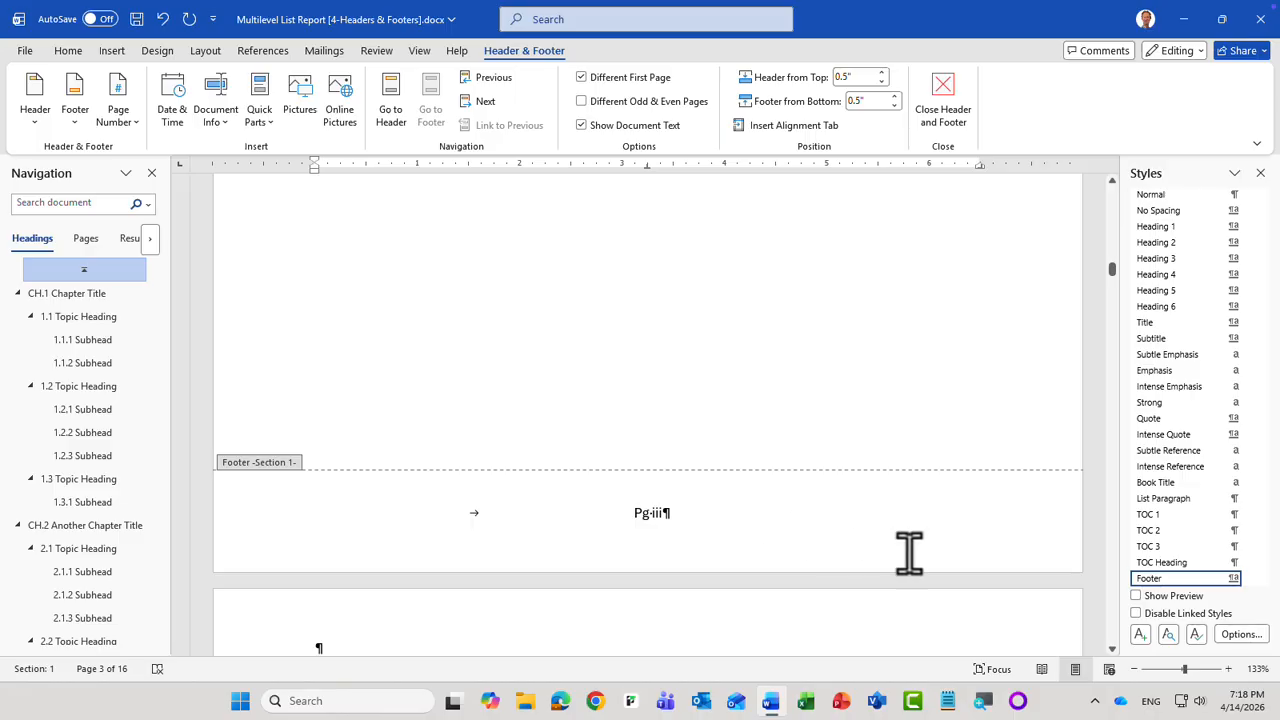
{"action": "scroll", "coordinate": [1113, 629], "scroll_direction": "down", "scroll_amount": 5}
{"action": "scroll", "coordinate": [1114, 629], "scroll_direction": "down", "scroll_amount": 10}
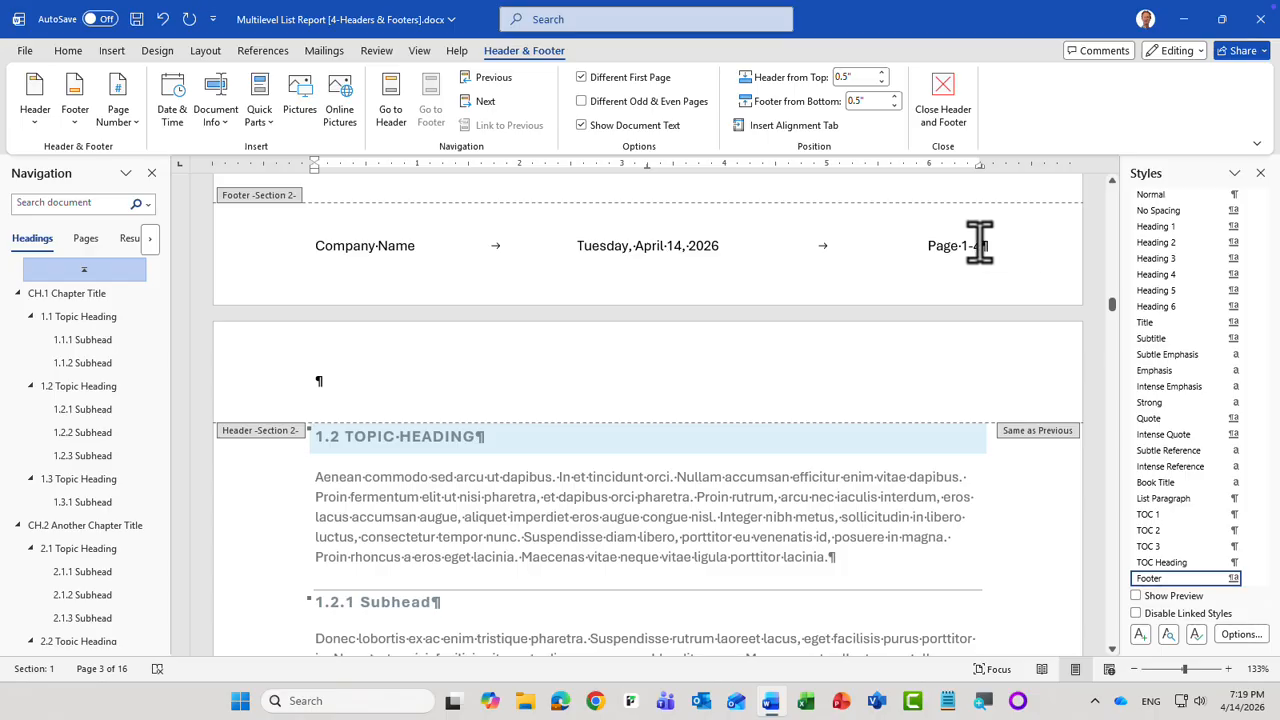
{"action": "left_click", "coordinate": [780, 248]}
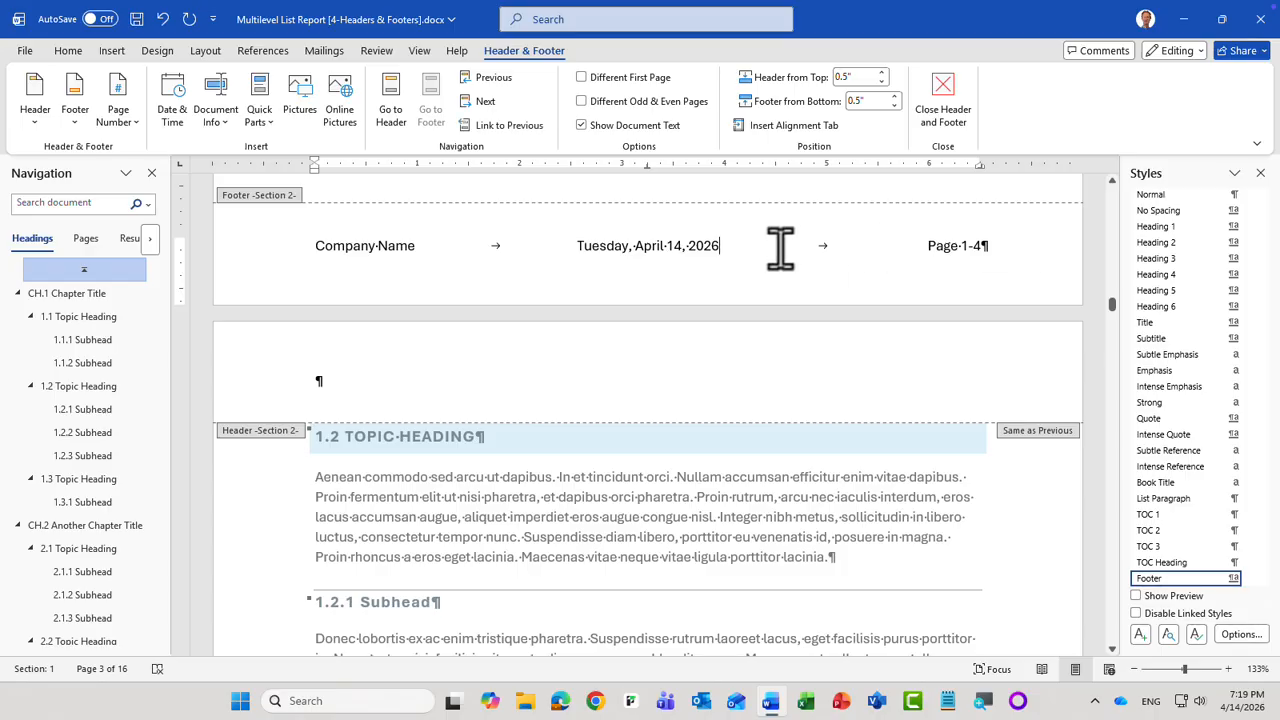
{"action": "left_click", "coordinate": [118, 87]}
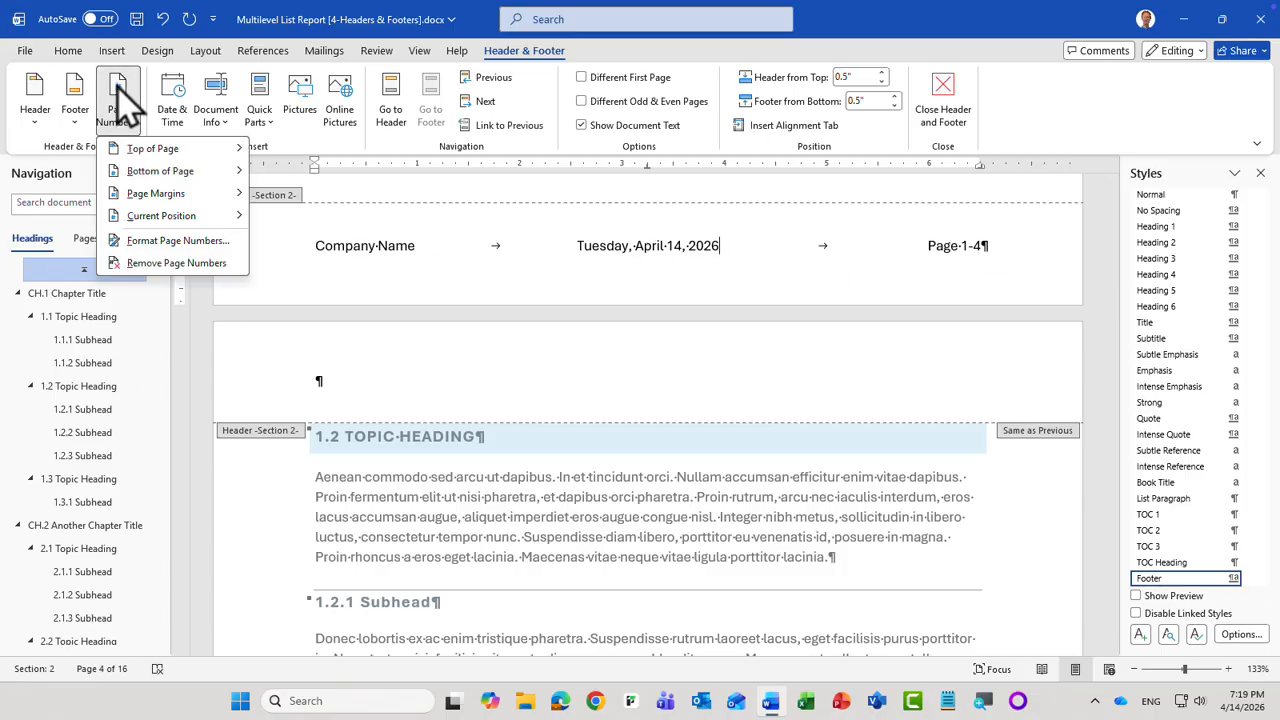
{"action": "left_click", "coordinate": [235, 244]}
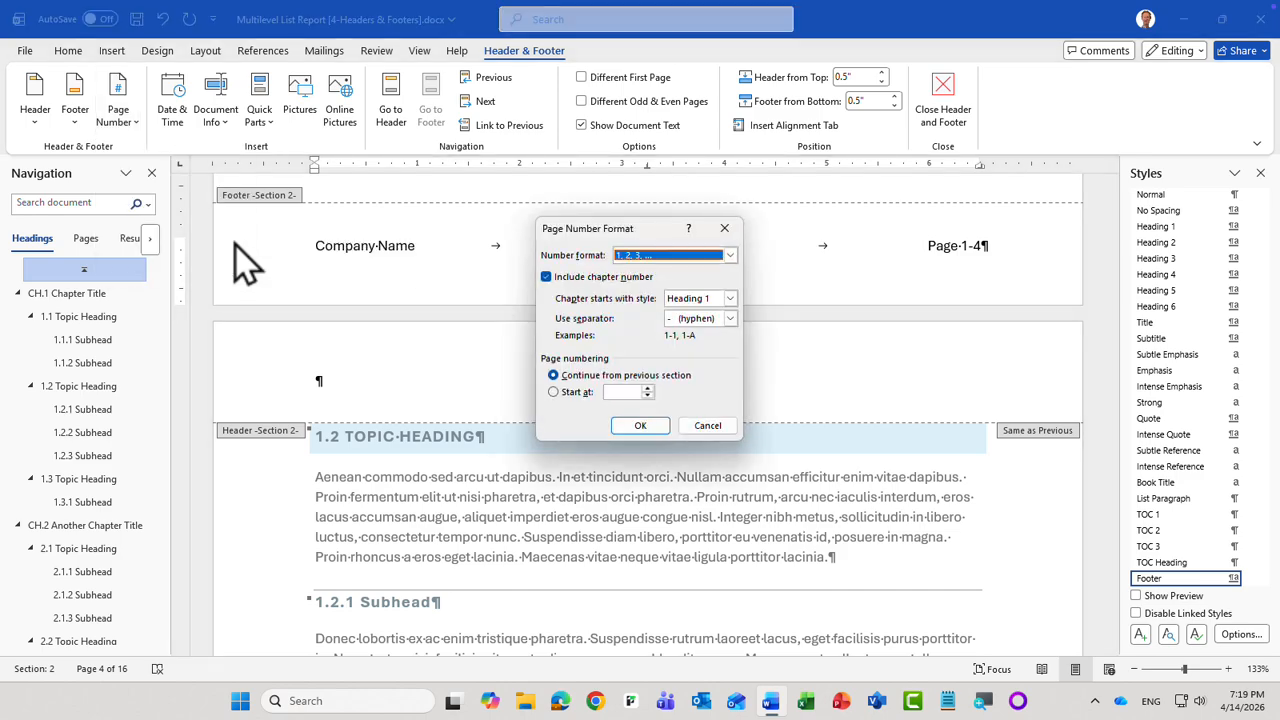
{"action": "left_click", "coordinate": [551, 396]}
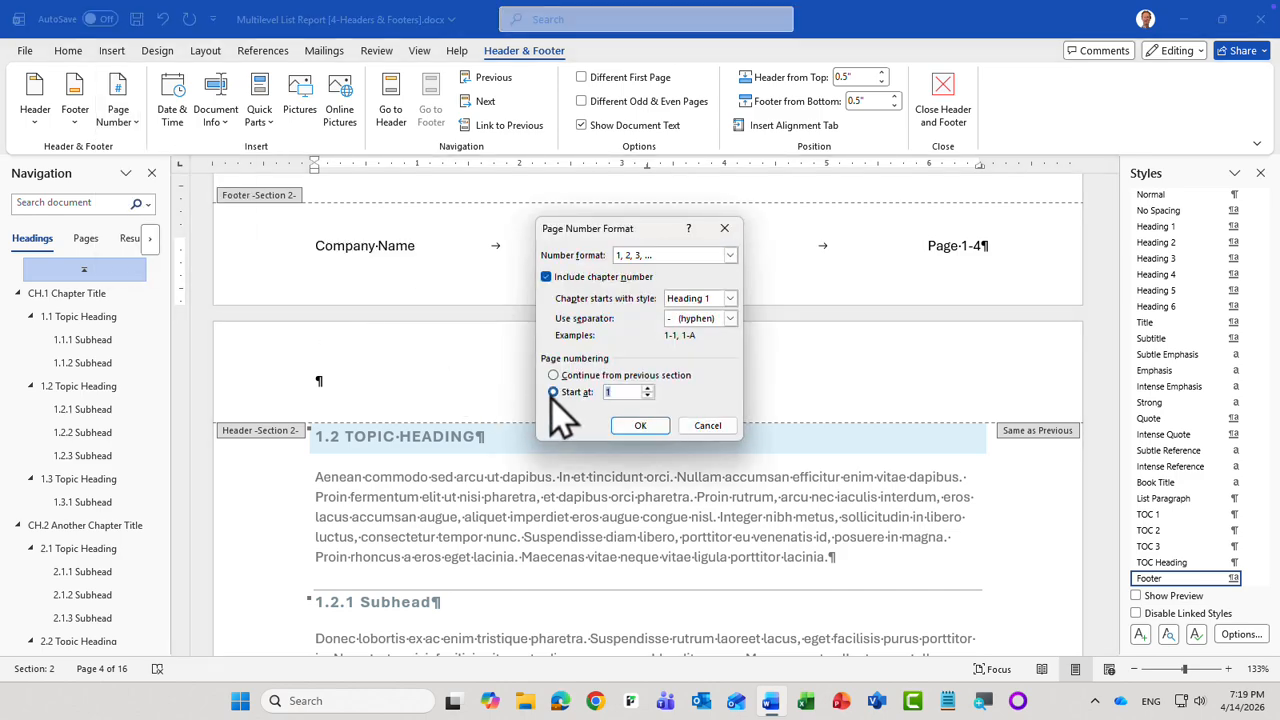
{"action": "left_click", "coordinate": [652, 429]}
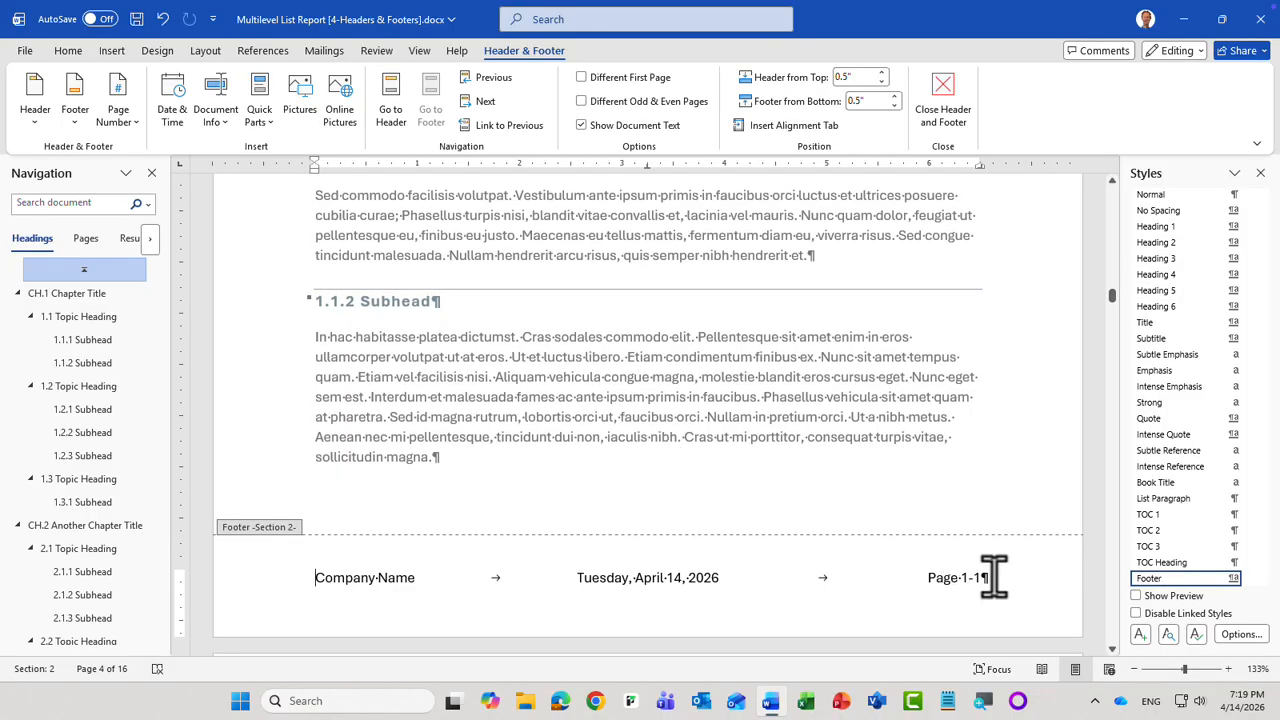
{"action": "scroll", "coordinate": [985, 243], "scroll_direction": "down", "scroll_amount": 5}
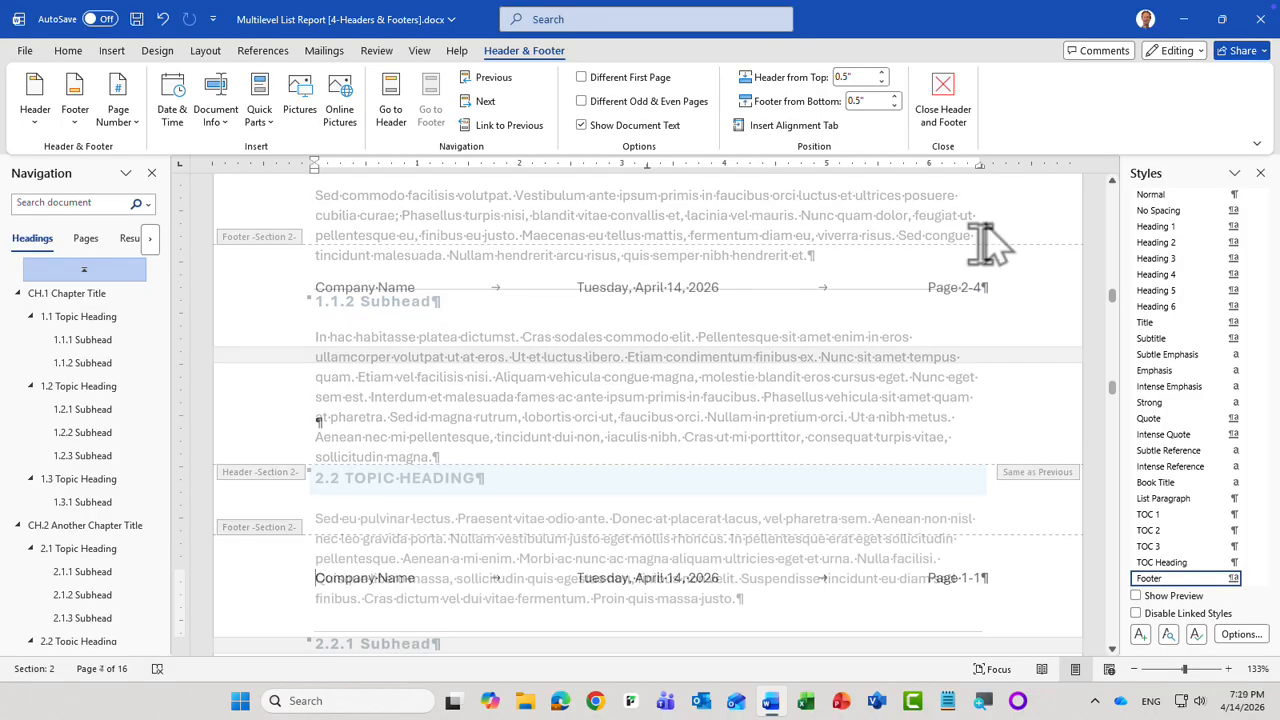
{"action": "left_click", "coordinate": [949, 97]}
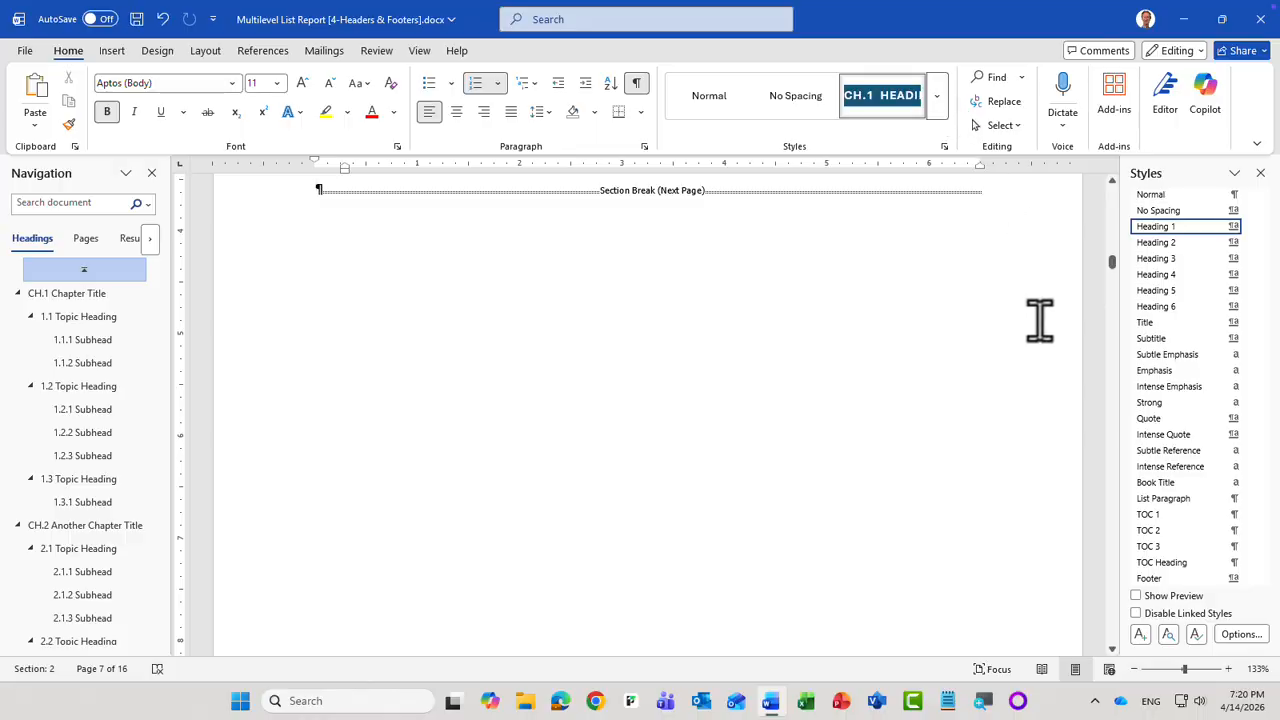